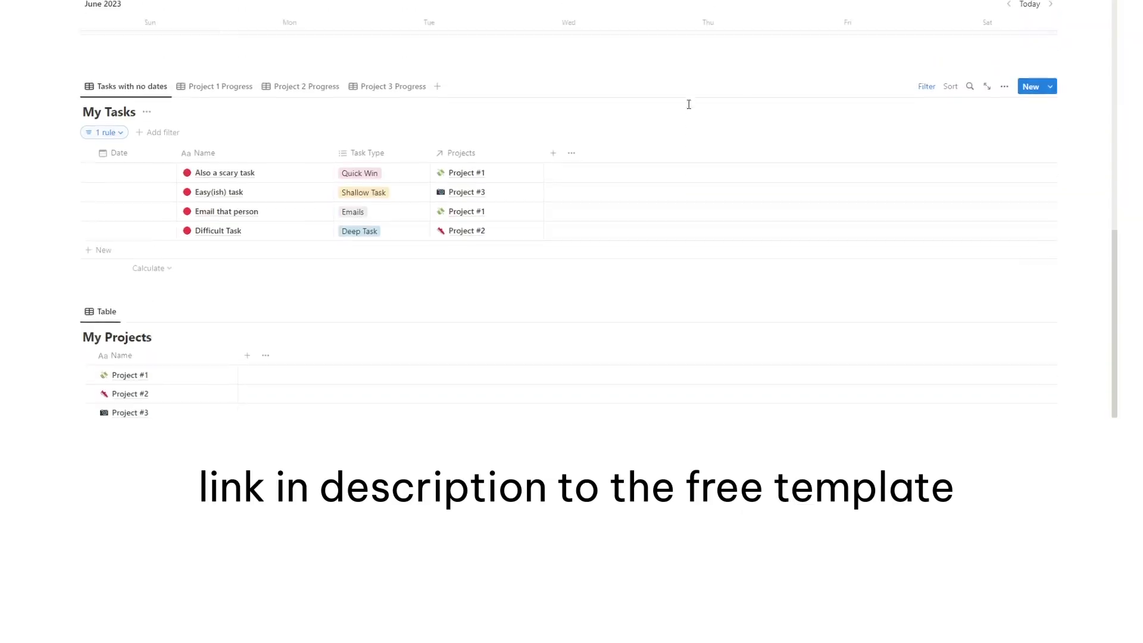
{"action": "scroll", "coordinate": [689, 104], "scroll_direction": "up", "scroll_amount": 10}
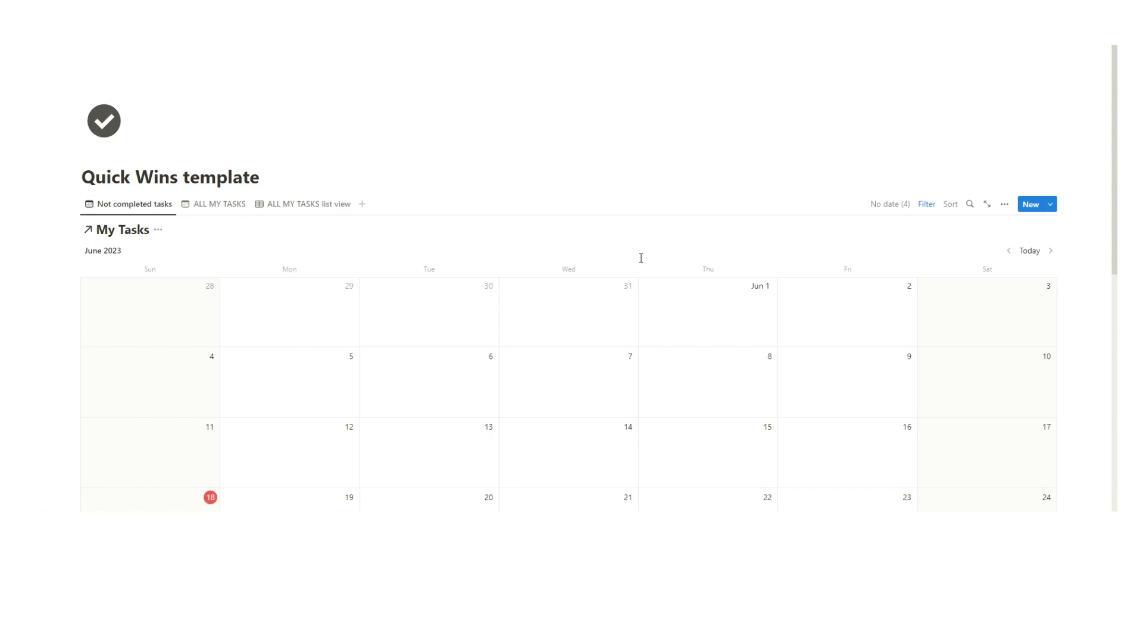
Step: Show all tasks as a table in the All My Tasks view
{"action": "scroll", "coordinate": [604, 248], "scroll_direction": "down", "scroll_amount": 1}
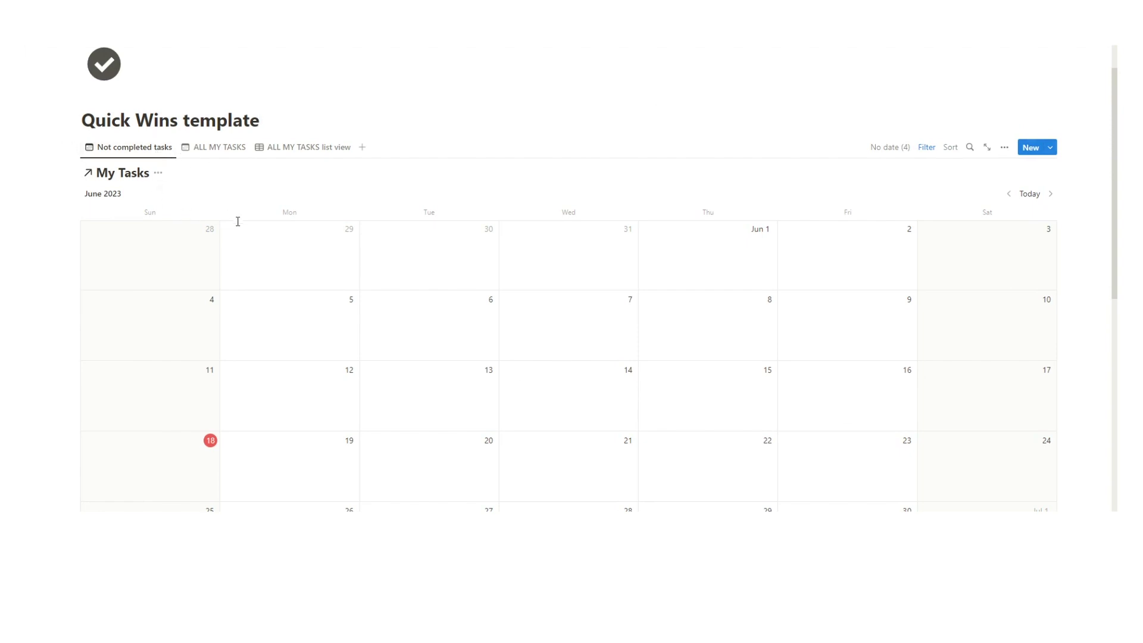
{"action": "left_click", "coordinate": [217, 148]}
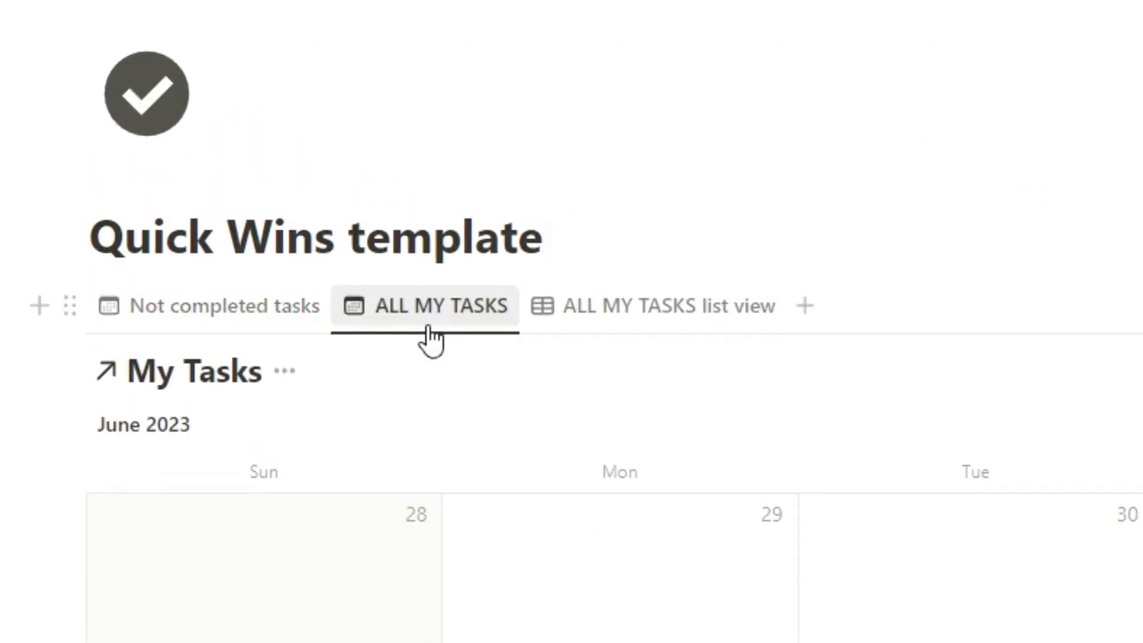
{"action": "left_click", "coordinate": [642, 305]}
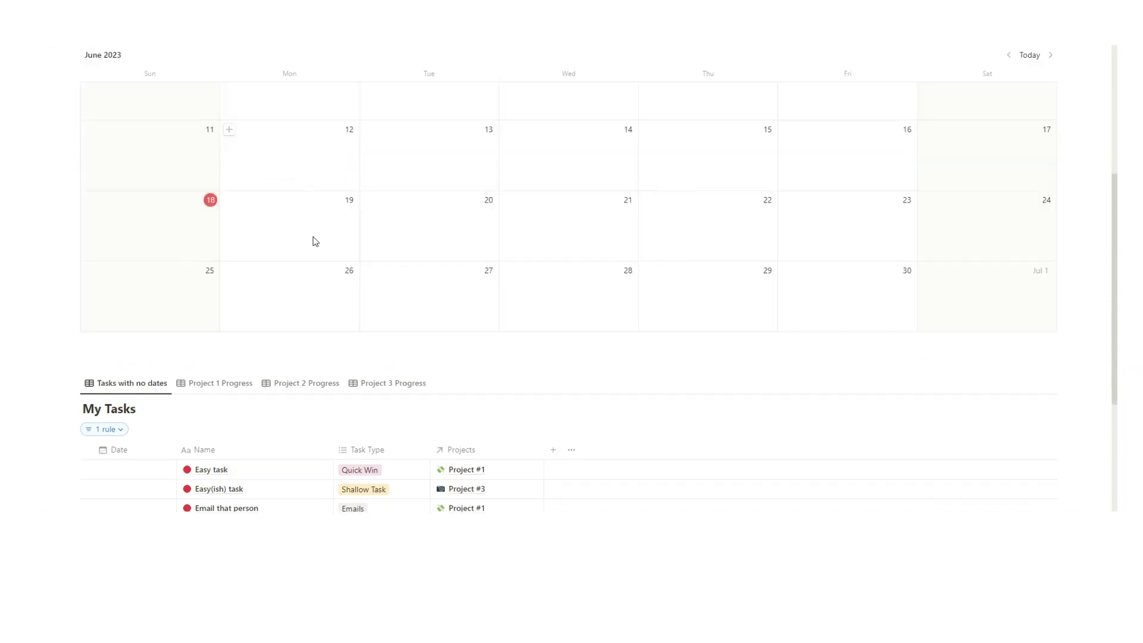
{"action": "scroll", "coordinate": [314, 243], "scroll_direction": "down", "scroll_amount": 3}
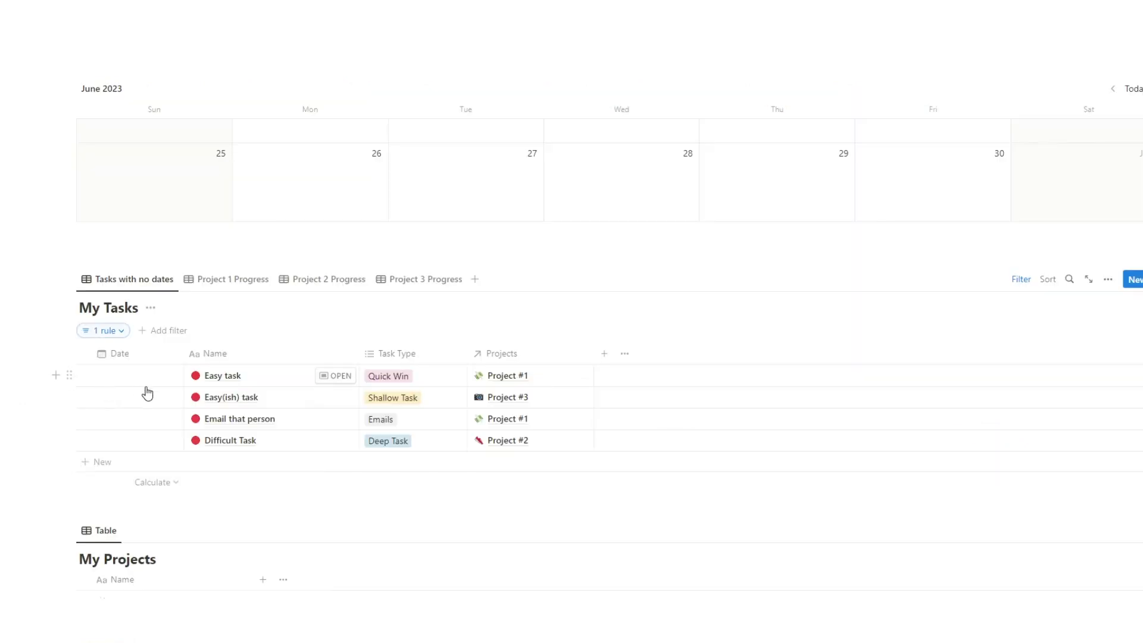
Step: Schedule both Easy task and Easy(ish) task on June 18
{"action": "left_click_drag", "start_coordinate": [69, 439], "coordinate": [168, 188]}
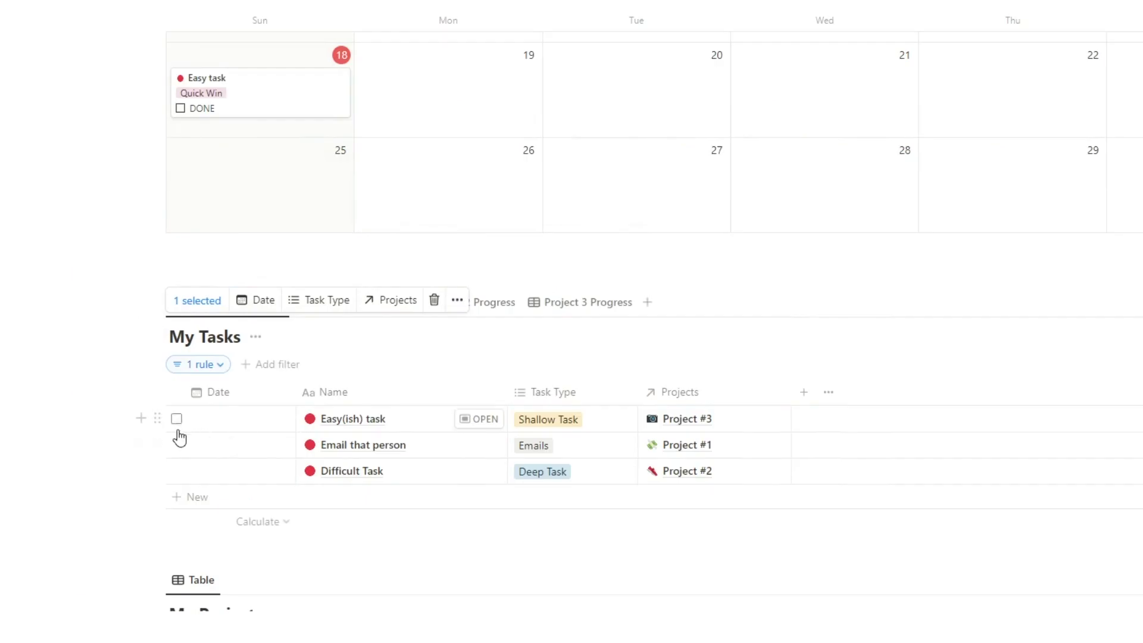
{"action": "left_click", "coordinate": [209, 423]}
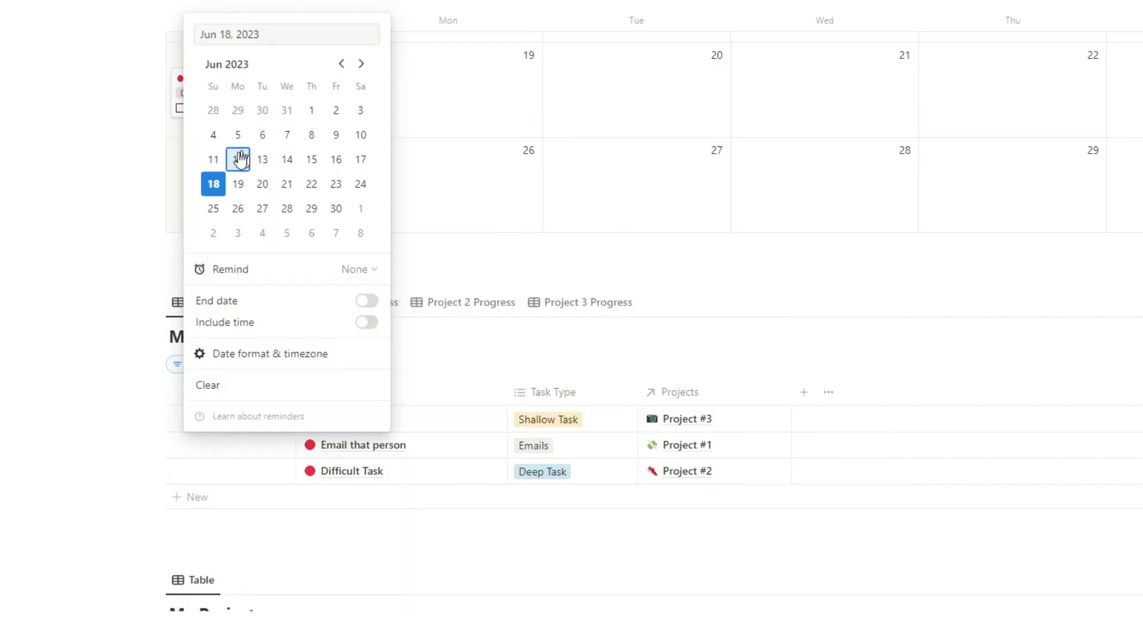
{"action": "left_click", "coordinate": [514, 148]}
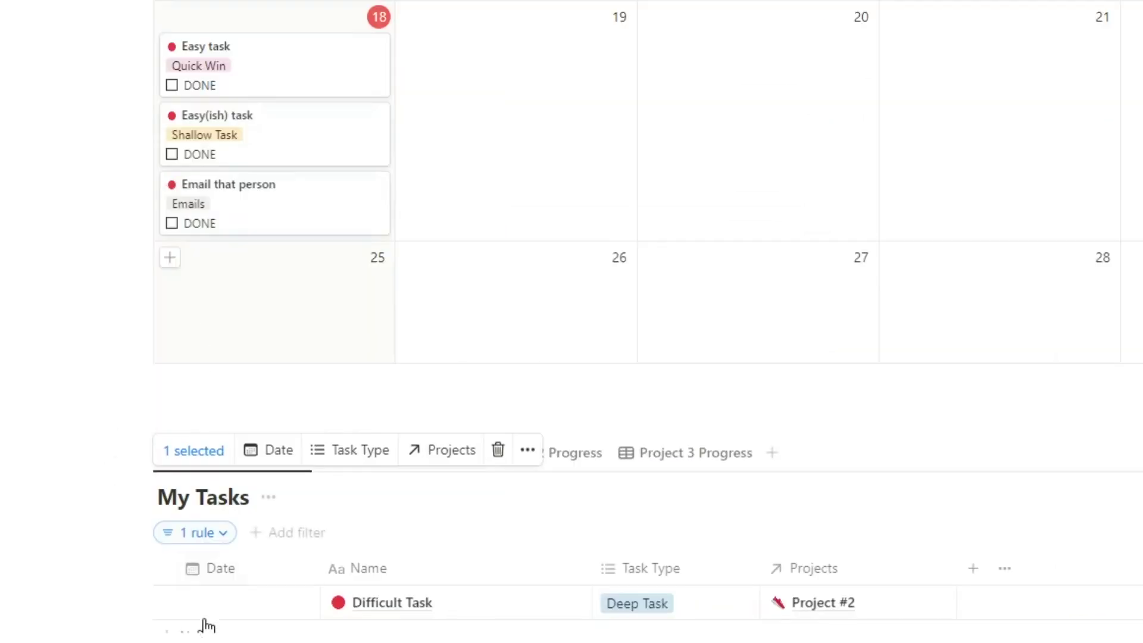
Step: Schedule Difficult Task on June 18 and mark Email that person as done
{"action": "left_click", "coordinate": [219, 613]}
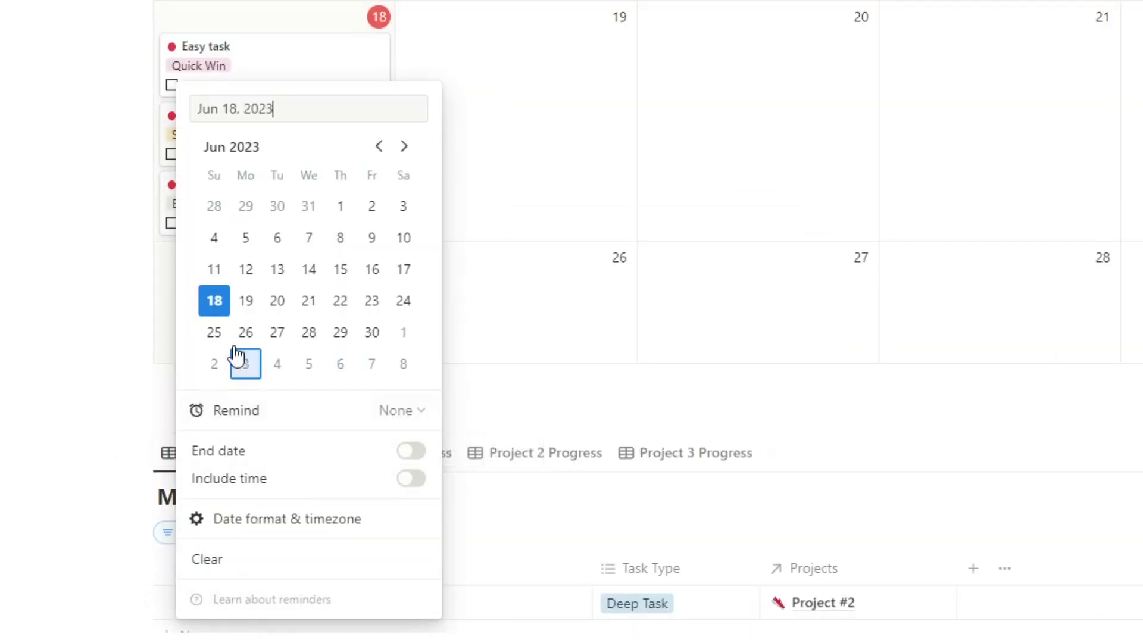
{"action": "left_click", "coordinate": [500, 207]}
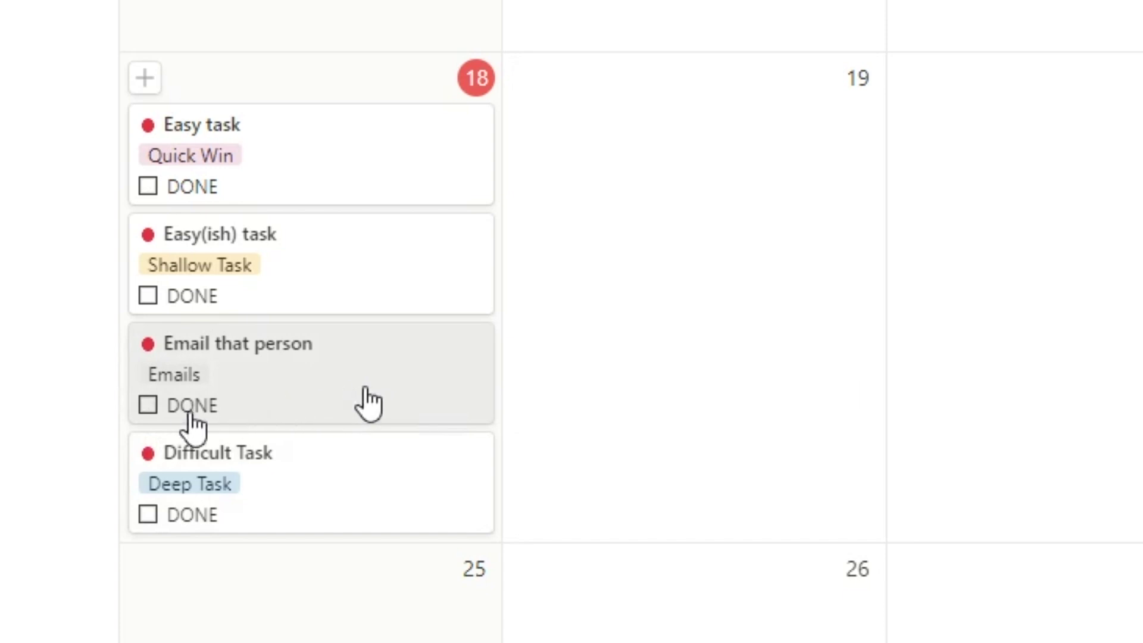
{"action": "left_click", "coordinate": [149, 407]}
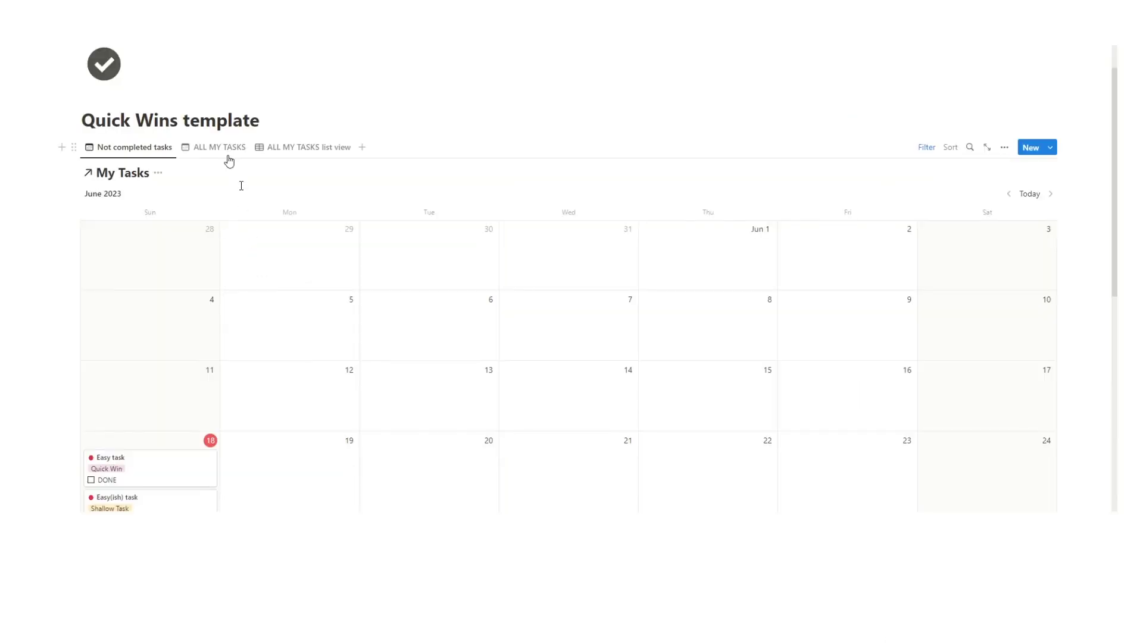
Step: Review the all-tasks calendar, then return to the Not completed tasks calendar
{"action": "left_click", "coordinate": [223, 154]}
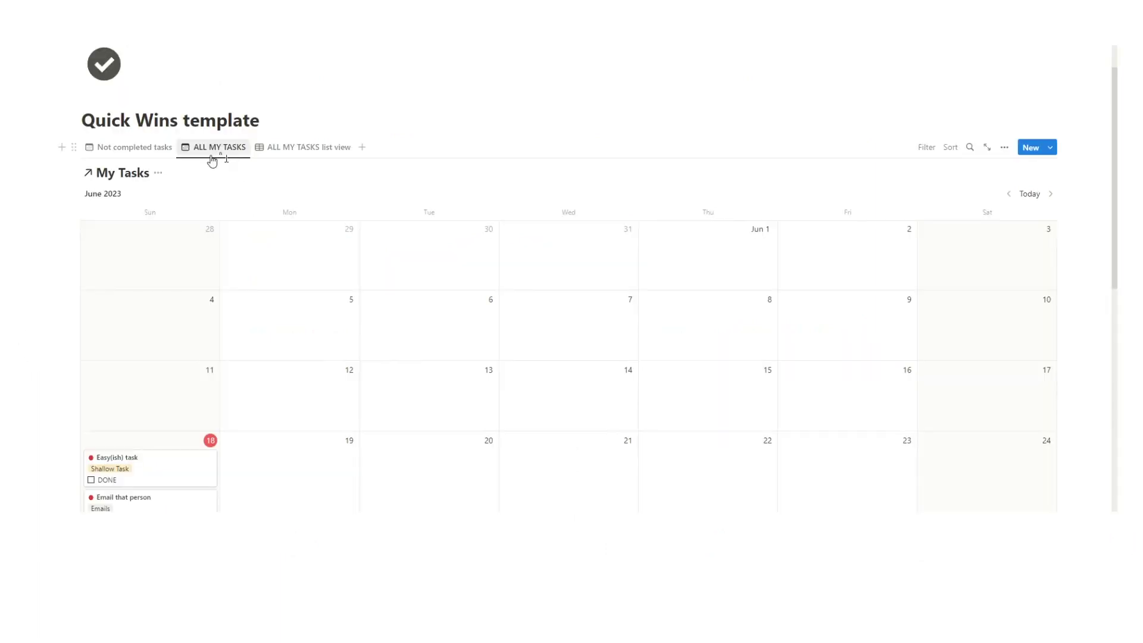
{"action": "scroll", "coordinate": [160, 306], "scroll_direction": "down", "scroll_amount": 3}
{"action": "scroll", "coordinate": [87, 415], "scroll_direction": "up", "scroll_amount": 5}
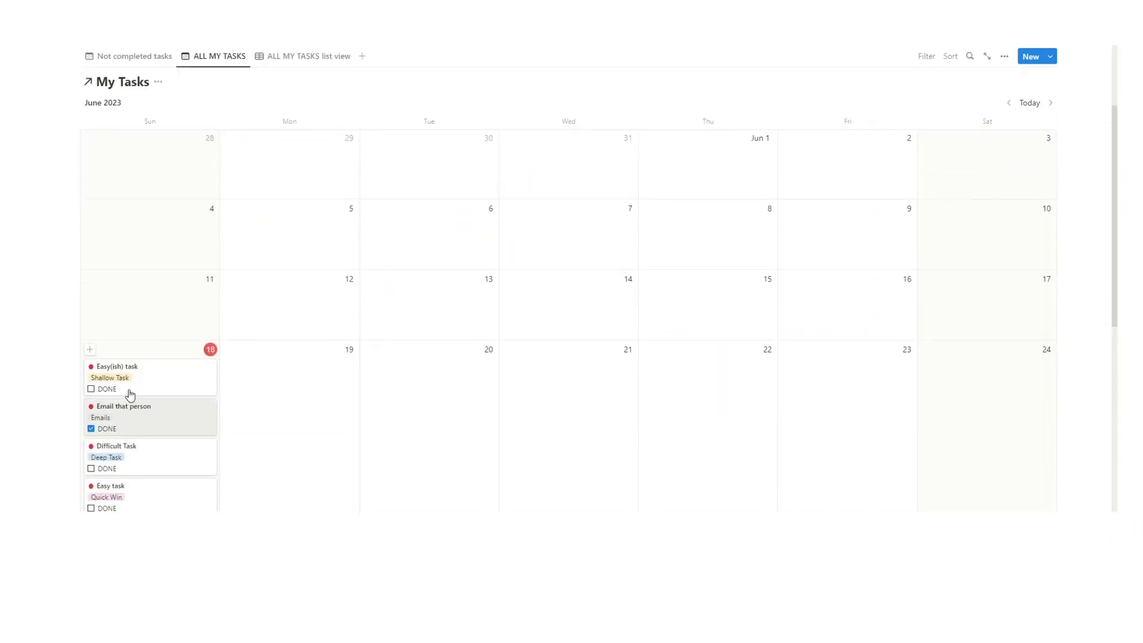
{"action": "left_click", "coordinate": [132, 203]}
{"action": "scroll", "coordinate": [166, 245], "scroll_direction": "down", "scroll_amount": 2}
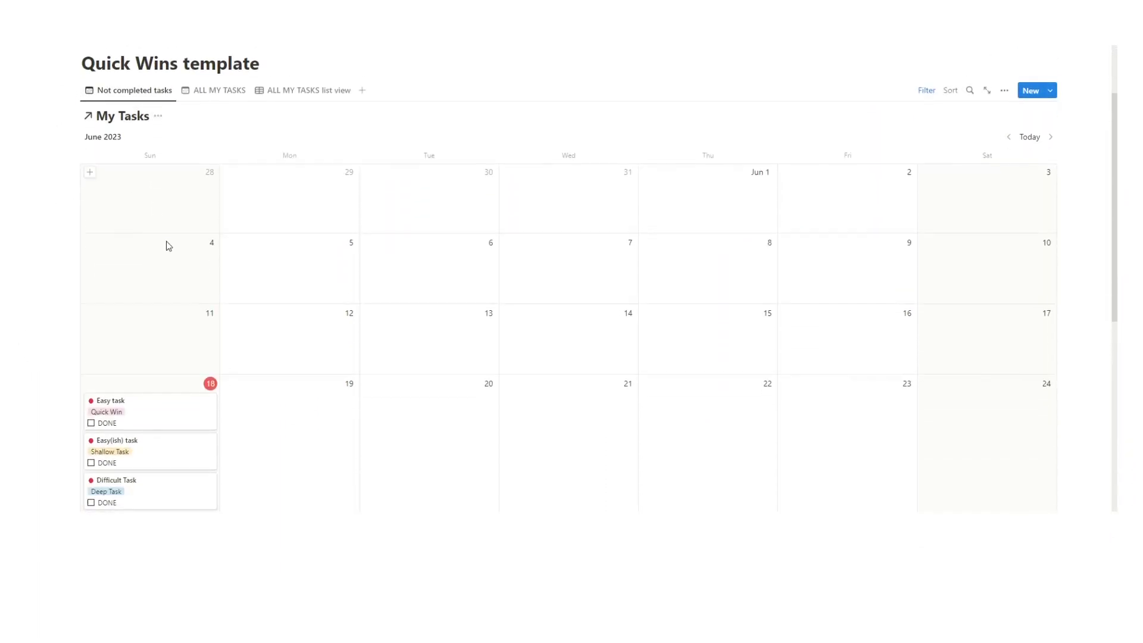
{"action": "scroll", "coordinate": [159, 166], "scroll_direction": "up", "scroll_amount": 1}
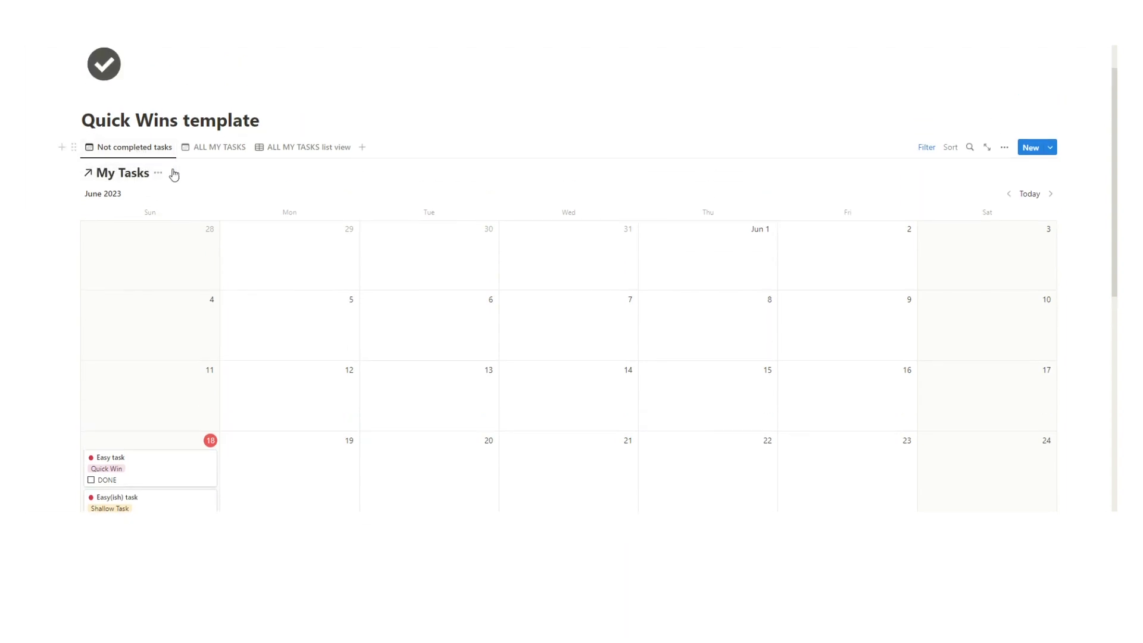
{"action": "scroll", "coordinate": [319, 240], "scroll_direction": "down", "scroll_amount": 3}
{"action": "scroll", "coordinate": [319, 245], "scroll_direction": "up", "scroll_amount": 3}
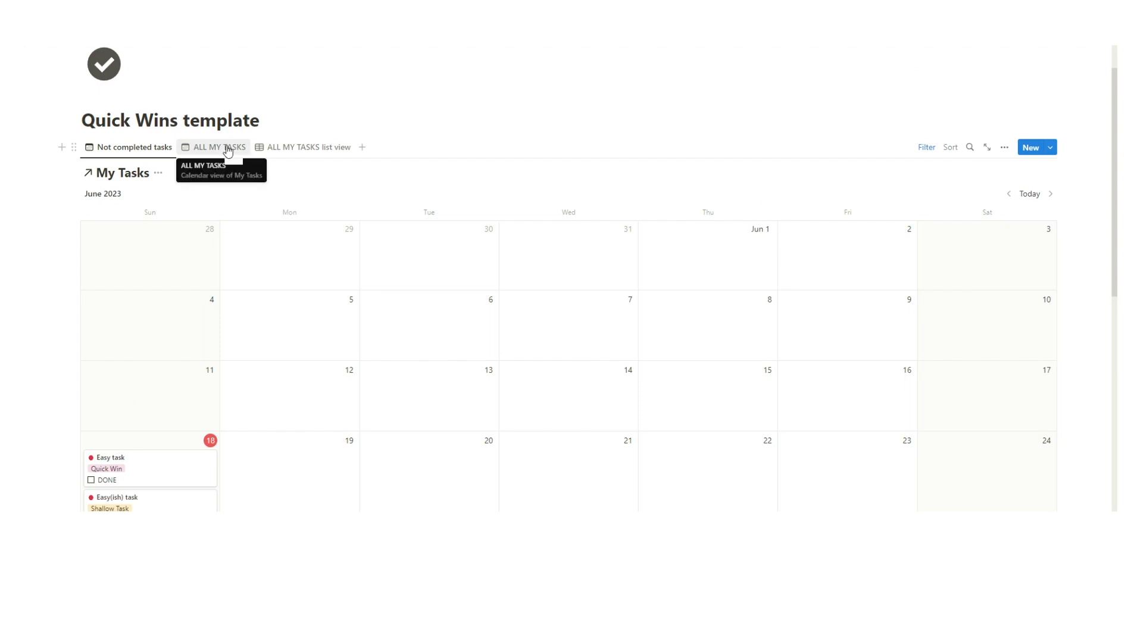
{"action": "scroll", "coordinate": [179, 500], "scroll_direction": "down", "scroll_amount": 2}
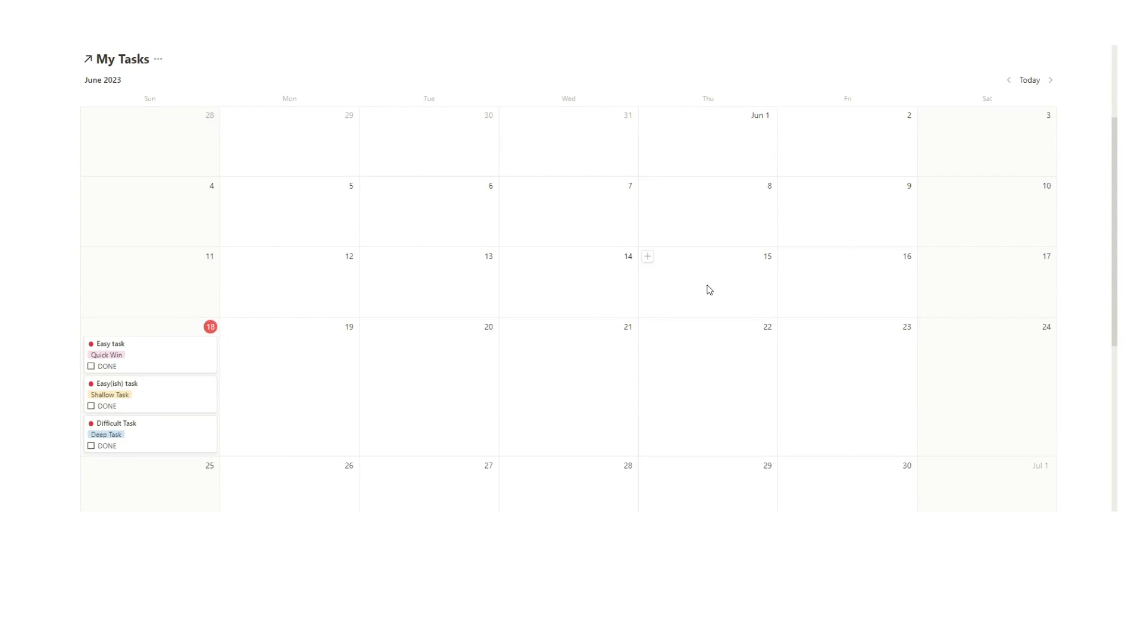
{"action": "scroll", "coordinate": [159, 138], "scroll_direction": "down", "scroll_amount": 4}
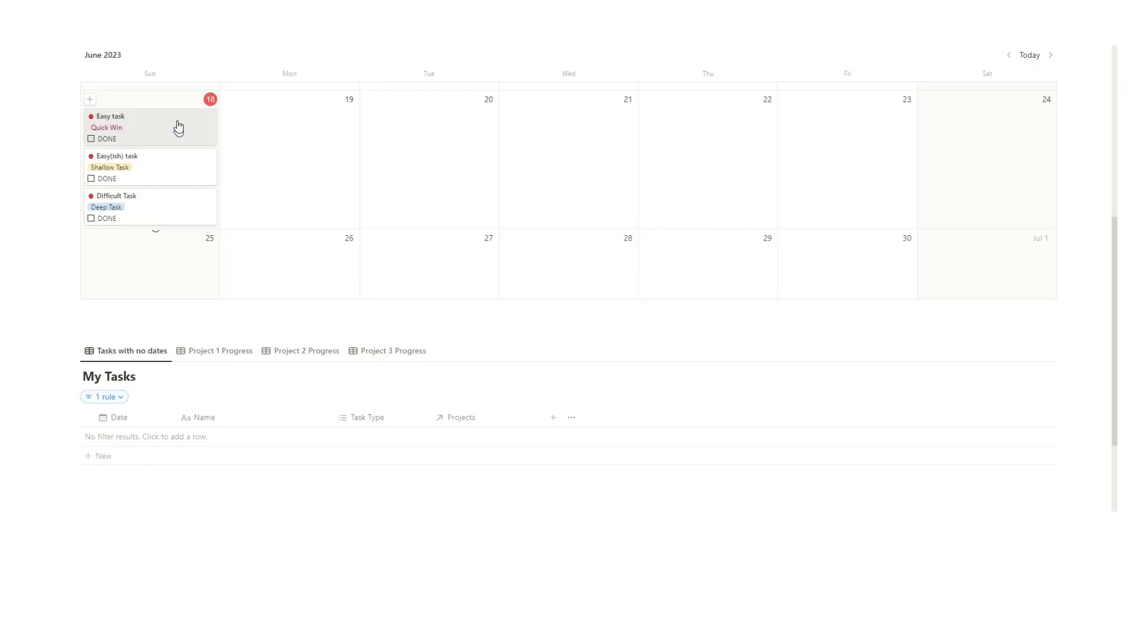
{"action": "scroll", "coordinate": [178, 126], "scroll_direction": "up", "scroll_amount": 1}
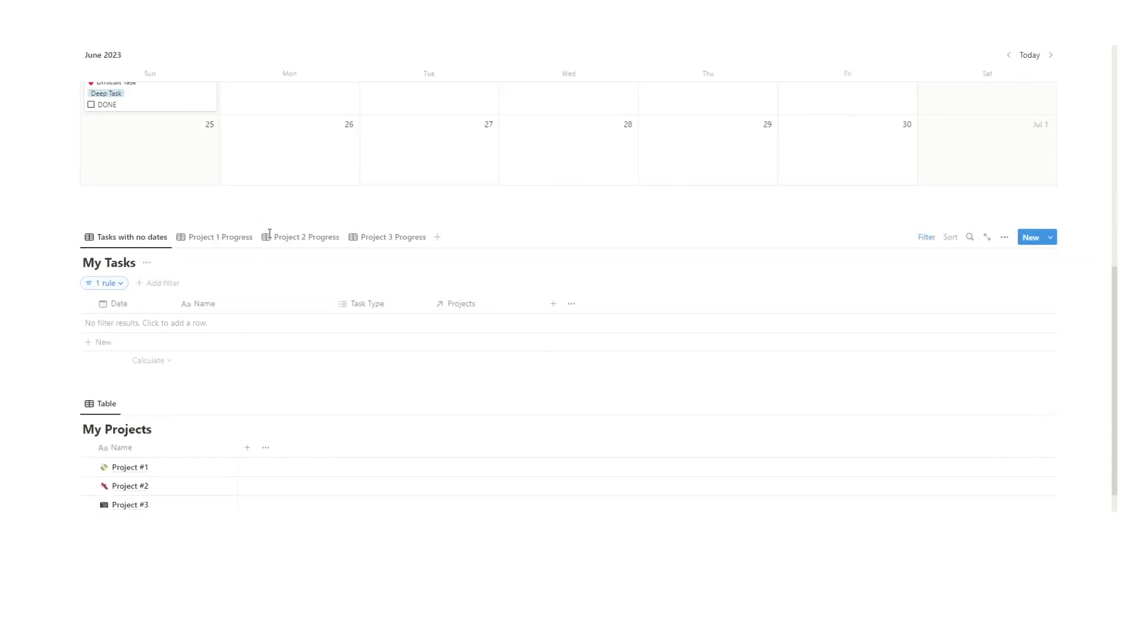
Step: Add a task to call a contact on June 19, tagged Shallow Task
{"action": "scroll", "coordinate": [166, 301], "scroll_direction": "up", "scroll_amount": 3}
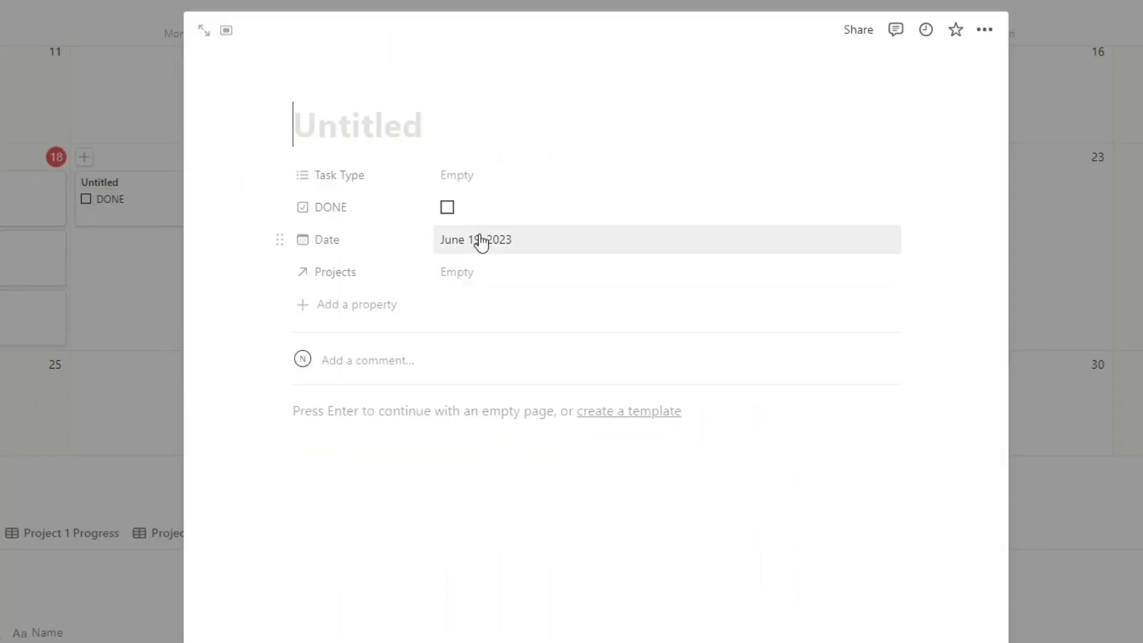
{"action": "type", "text": "call Guy"}
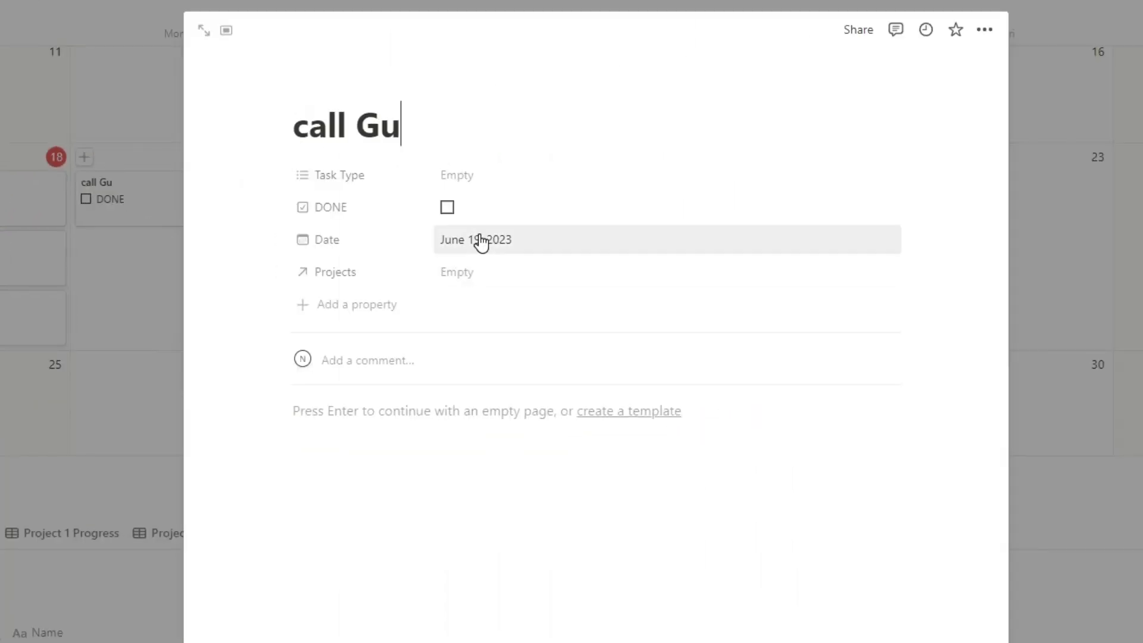
{"action": "left_click", "coordinate": [483, 175]}
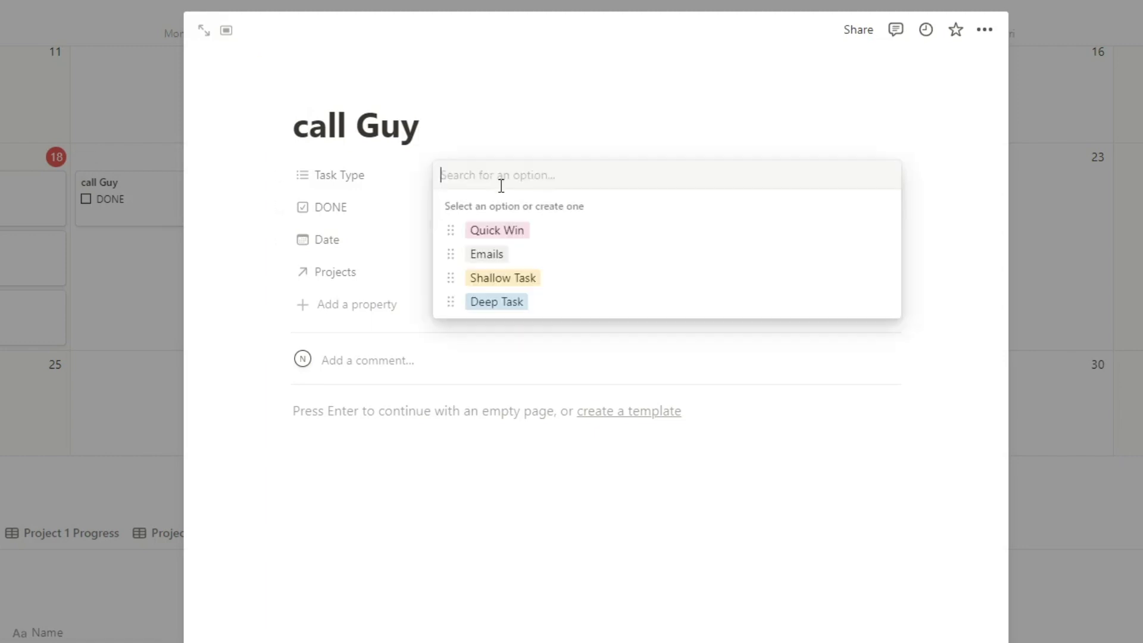
{"action": "left_click", "coordinate": [543, 278]}
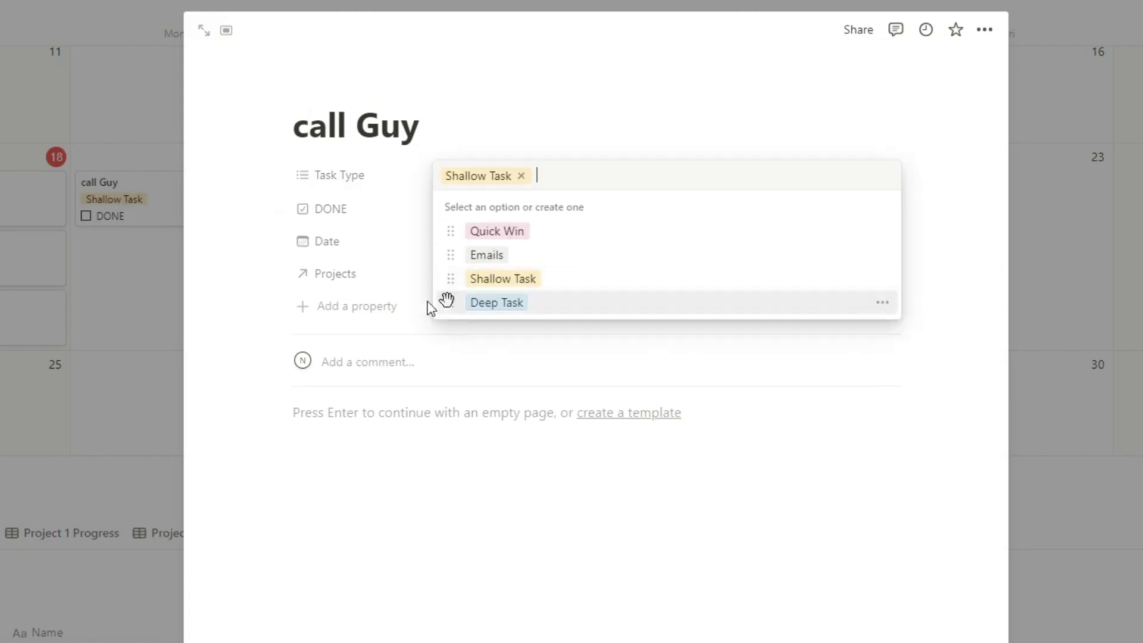
{"action": "left_click", "coordinate": [265, 290]}
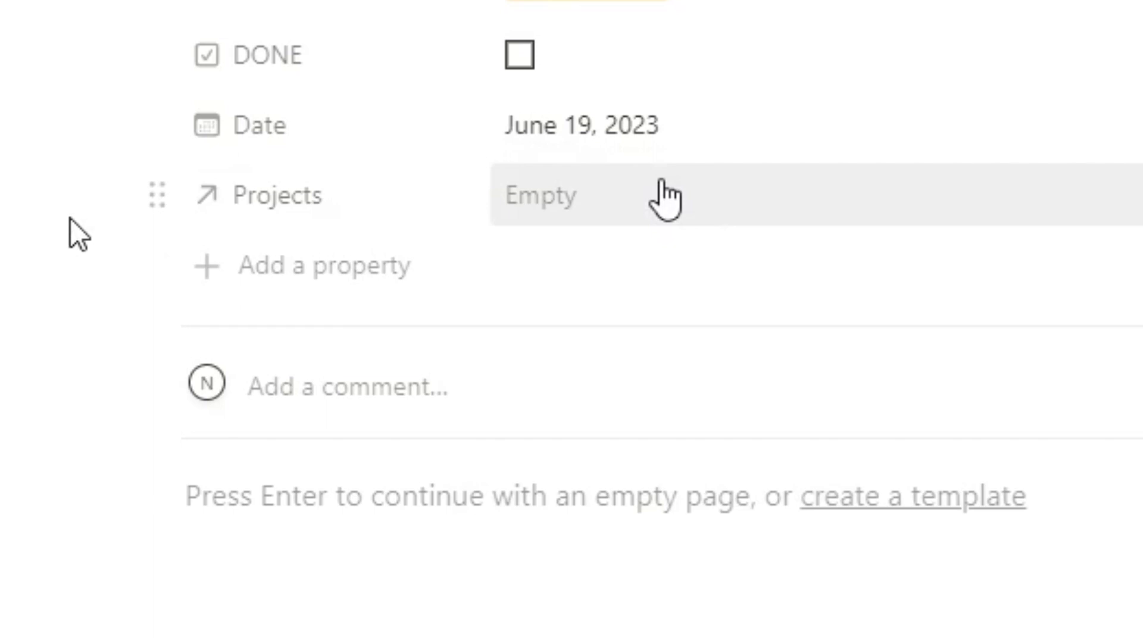
{"action": "left_click", "coordinate": [665, 196]}
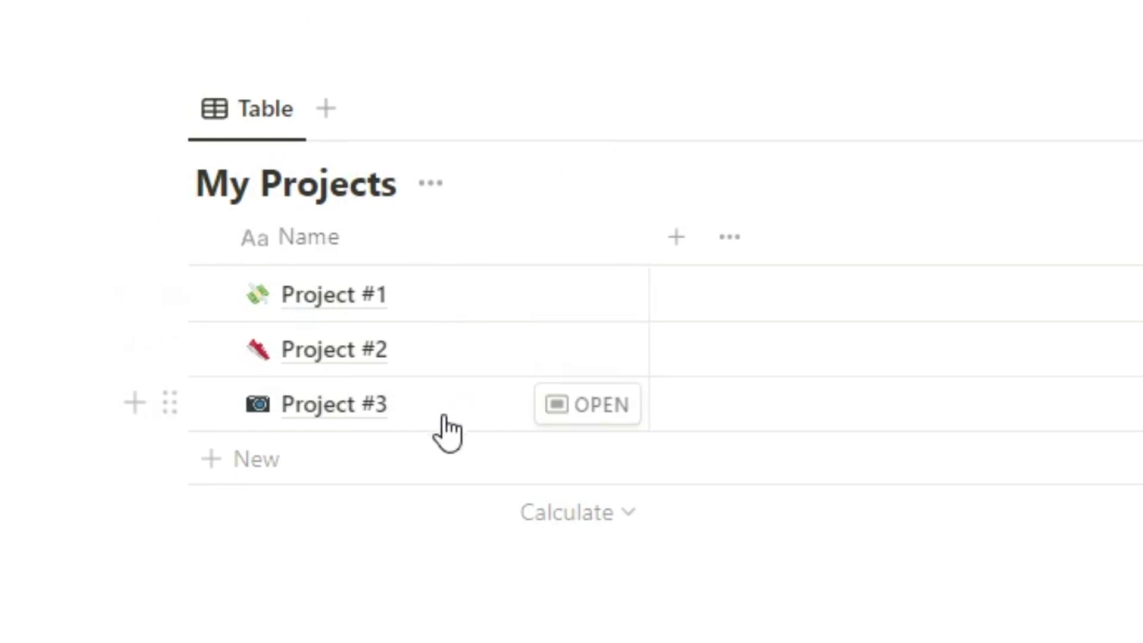
Step: Rename Project #1 to 'Side Hustle' in the My Projects table
{"action": "left_click", "coordinate": [393, 289]}
{"action": "left_click_drag", "start_coordinate": [255, 273], "coordinate": [706, 224]}
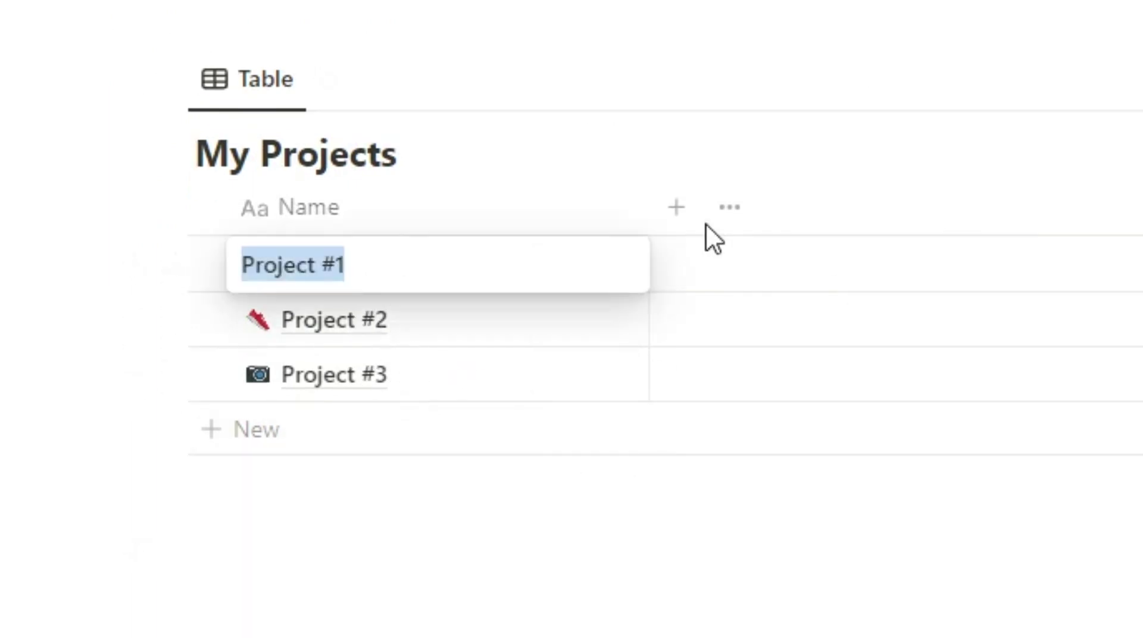
{"action": "type", "text": "Side Hustle"}
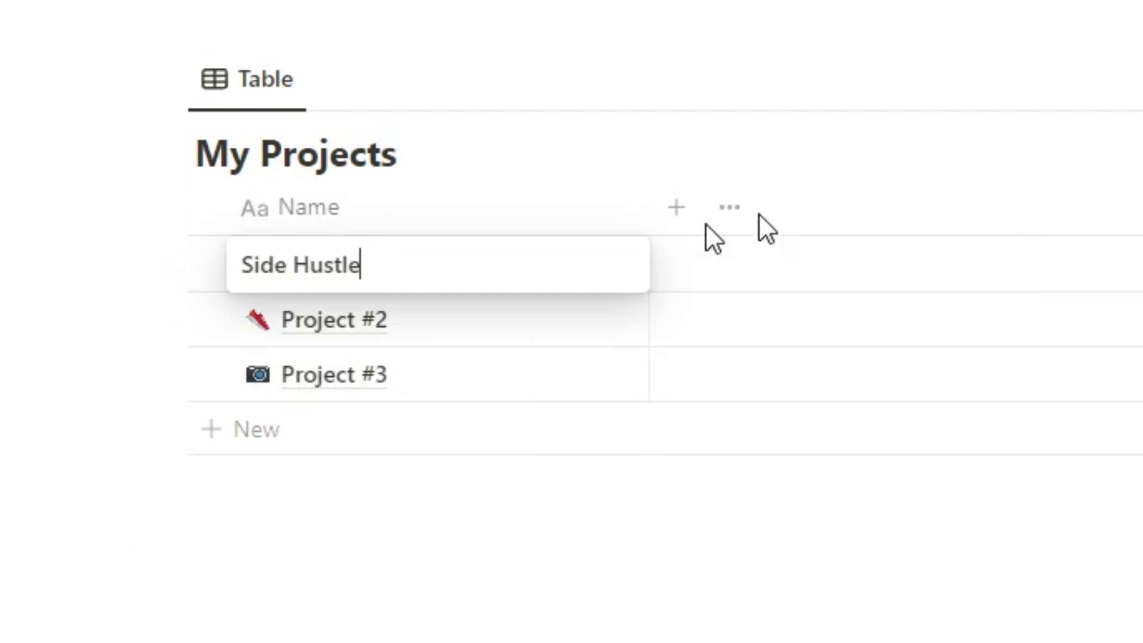
{"action": "key", "text": "Return"}
{"action": "key", "text": "Down"}
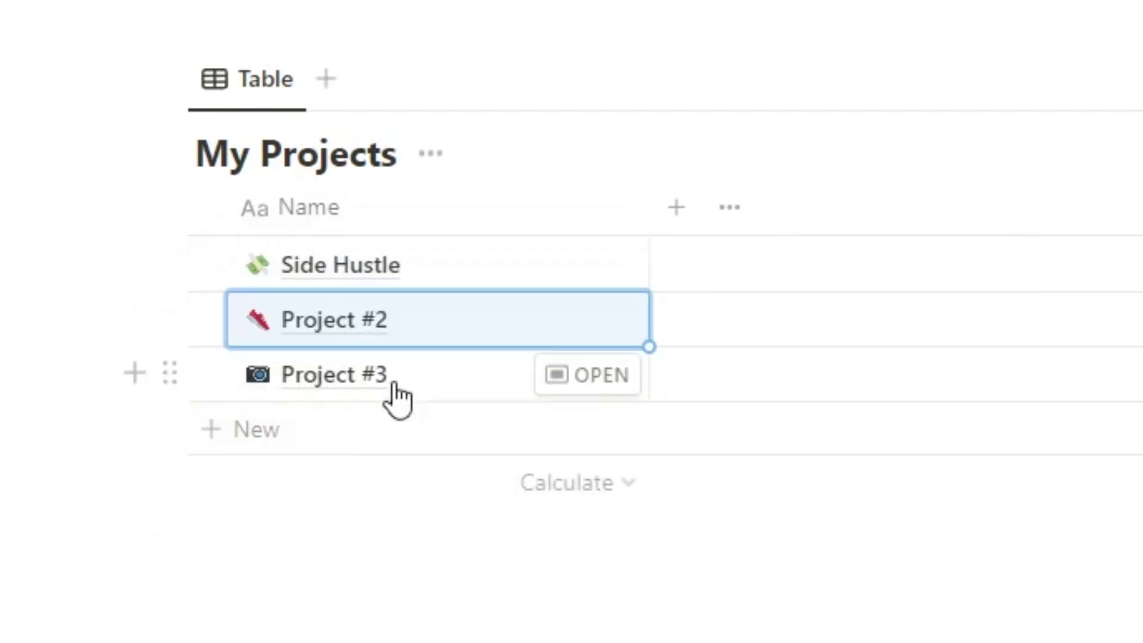
{"action": "left_click", "coordinate": [484, 629]}
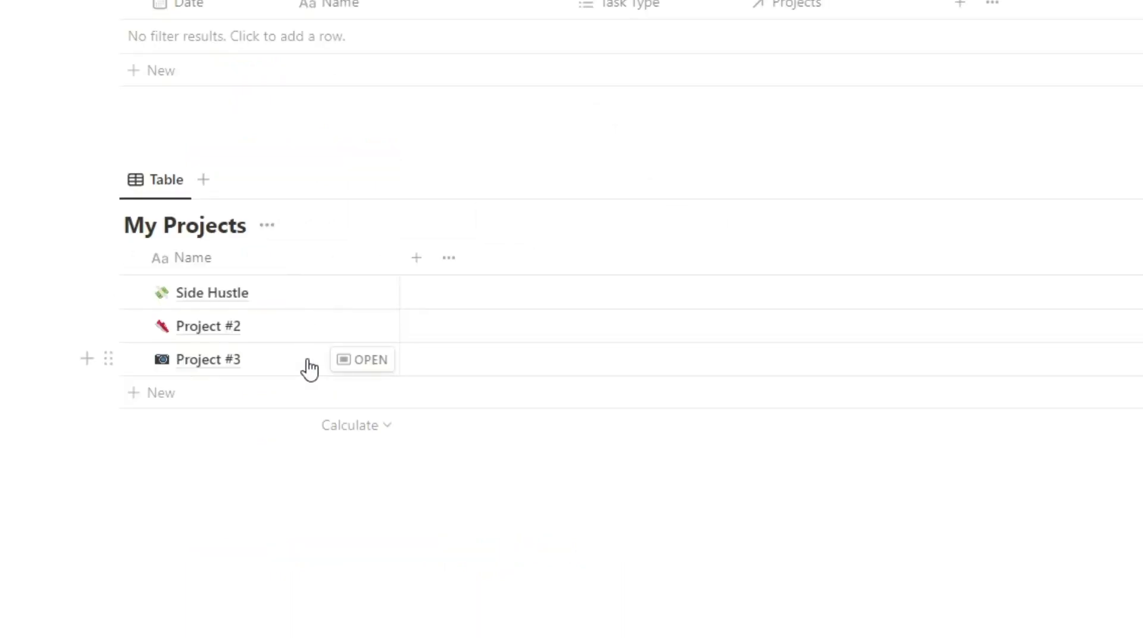
Step: Preview the Easy(ish) task to check its linked project
{"action": "scroll", "coordinate": [301, 409], "scroll_direction": "up", "scroll_amount": 10}
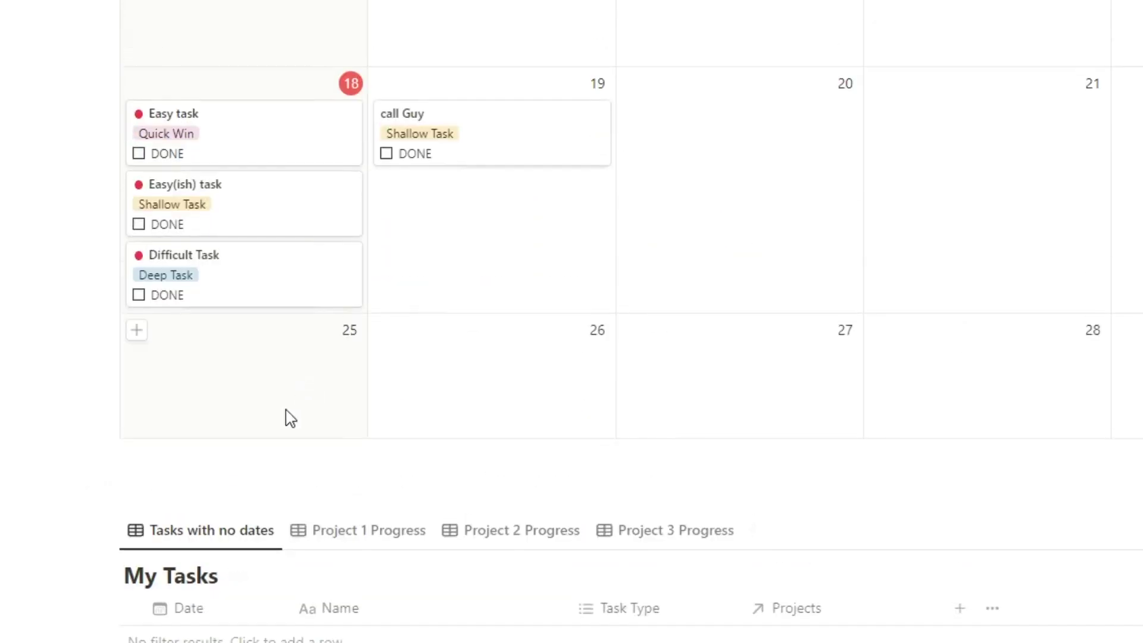
{"action": "left_click", "coordinate": [248, 217]}
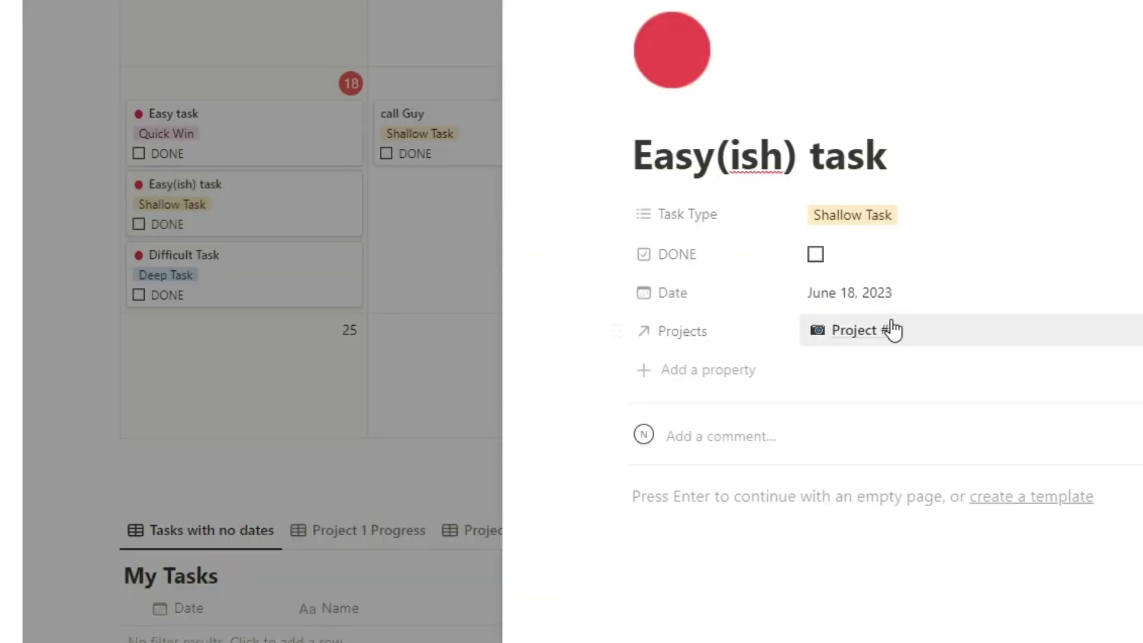
{"action": "key", "text": "Escape"}
{"action": "scroll", "coordinate": [438, 518], "scroll_direction": "down", "scroll_amount": 8}
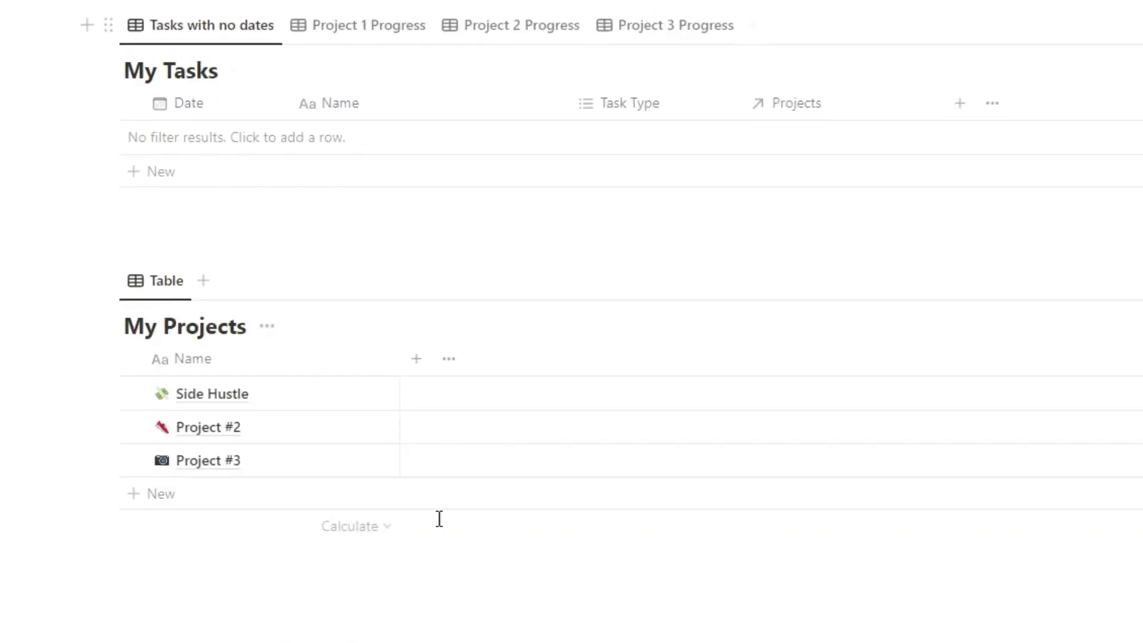
Step: Rename Project #3 to 'Notion Setups'
{"action": "left_click", "coordinate": [260, 467]}
{"action": "double_click", "coordinate": [212, 459]}
{"action": "triple_click", "coordinate": [224, 454]}
{"action": "type", "text": "Notion Setu"}
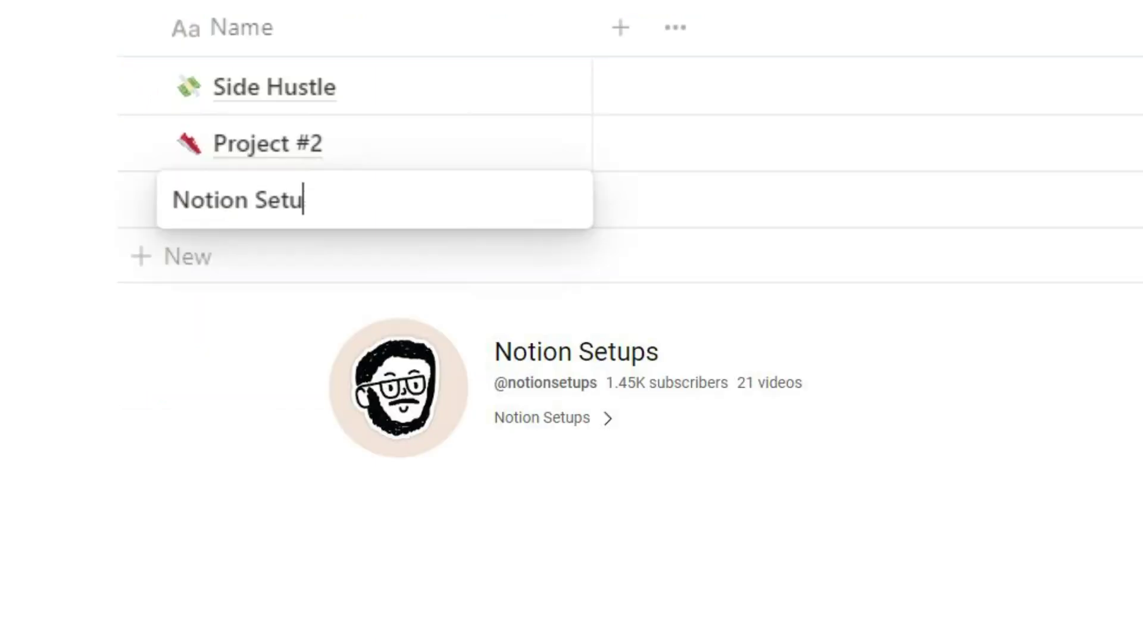
{"action": "type", "text": "ps"}
{"action": "key", "text": "Escape"}
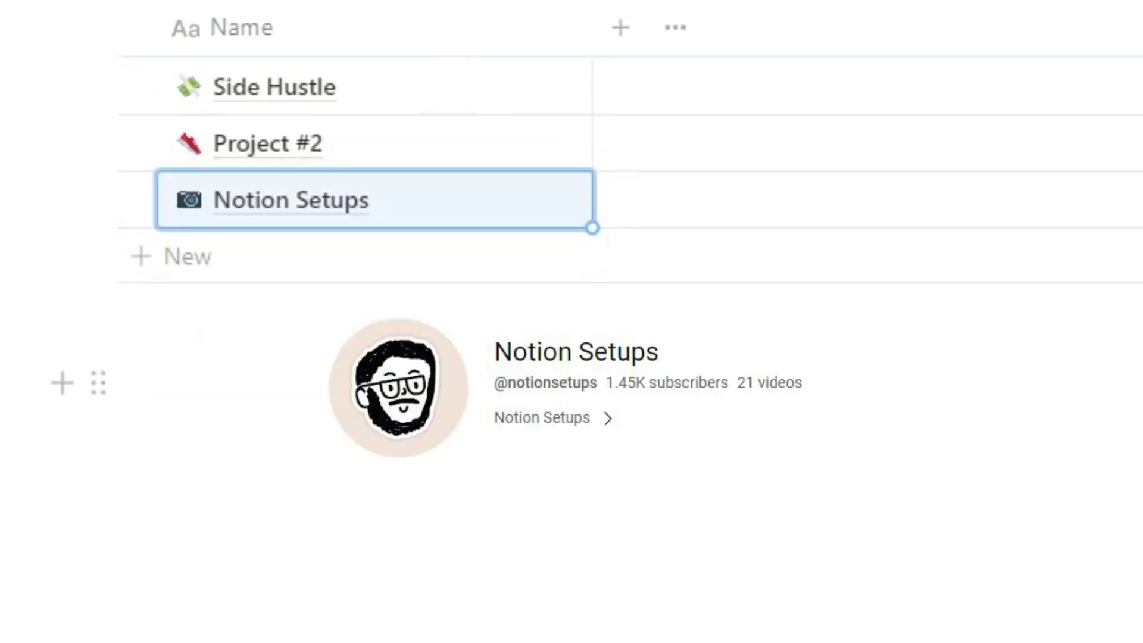
{"action": "left_click", "coordinate": [125, 383]}
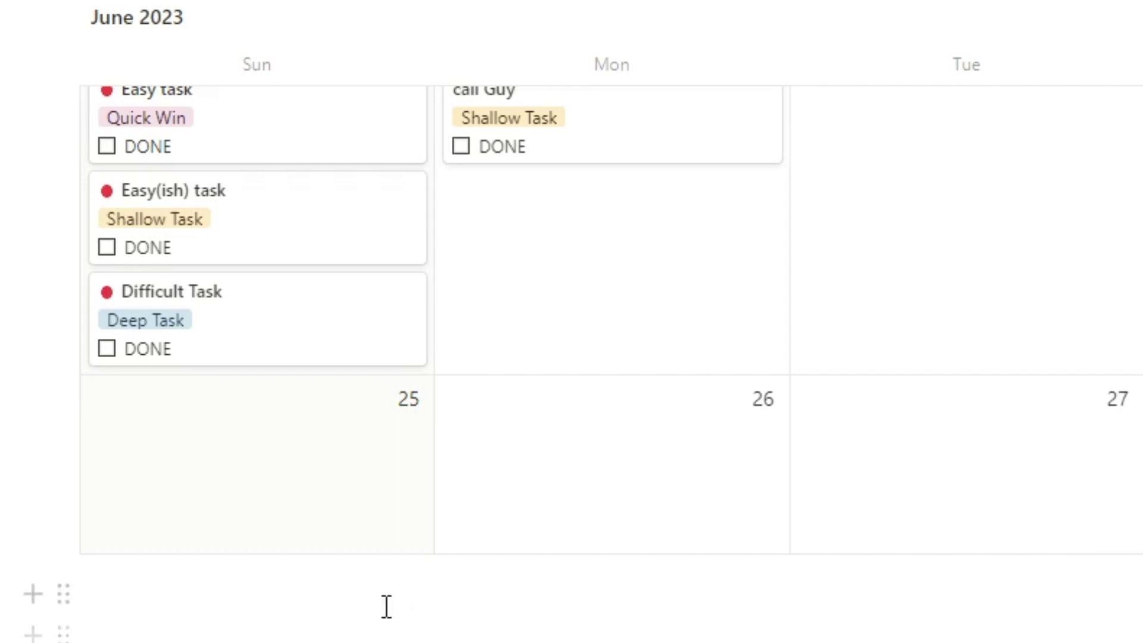
Step: Write 'record a really good video' in the Easy(ish) task page, then review Notion Setups
{"action": "left_click", "coordinate": [285, 266]}
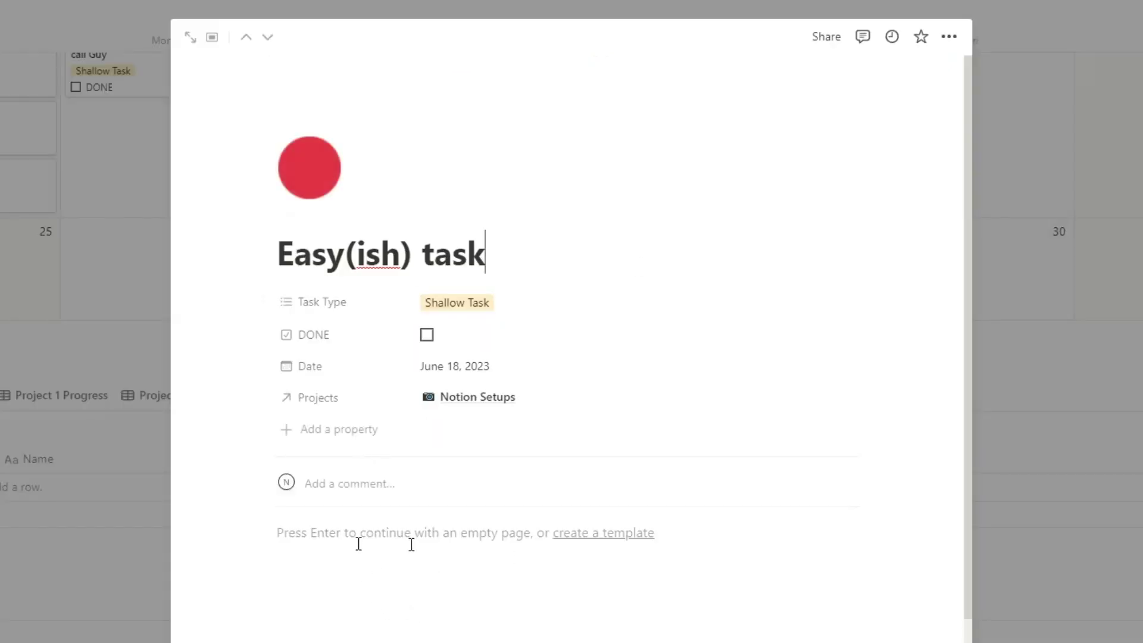
{"action": "left_click", "coordinate": [359, 543]}
{"action": "type", "text": "record a r"}
{"action": "key", "text": "BackSpace"}
{"action": "type", "text": "really g"}
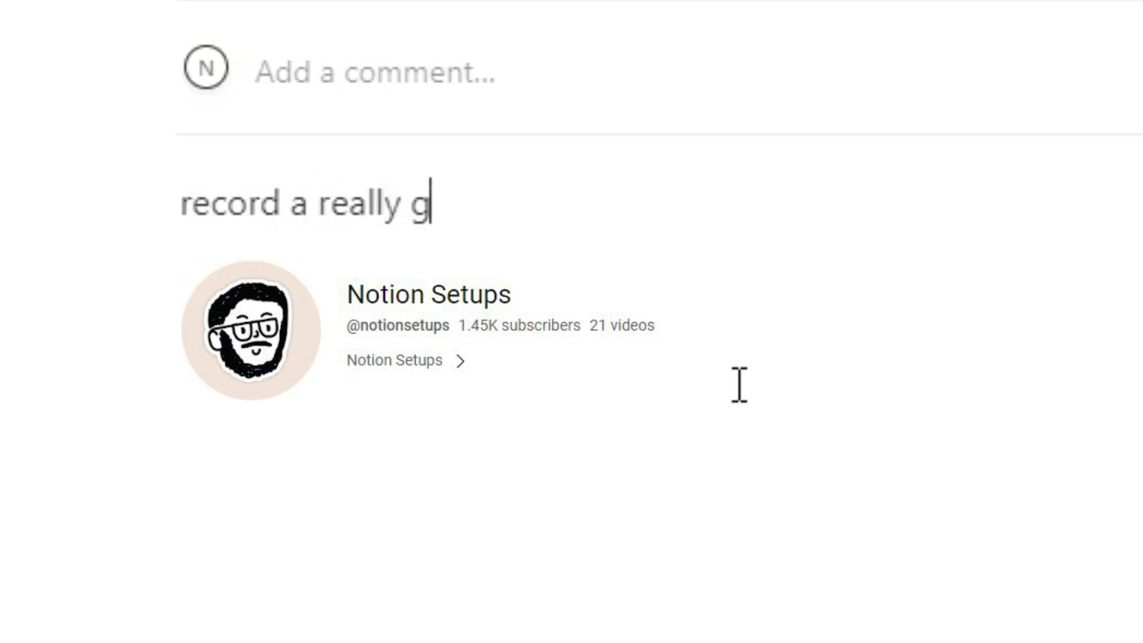
{"action": "type", "text": "ood video"}
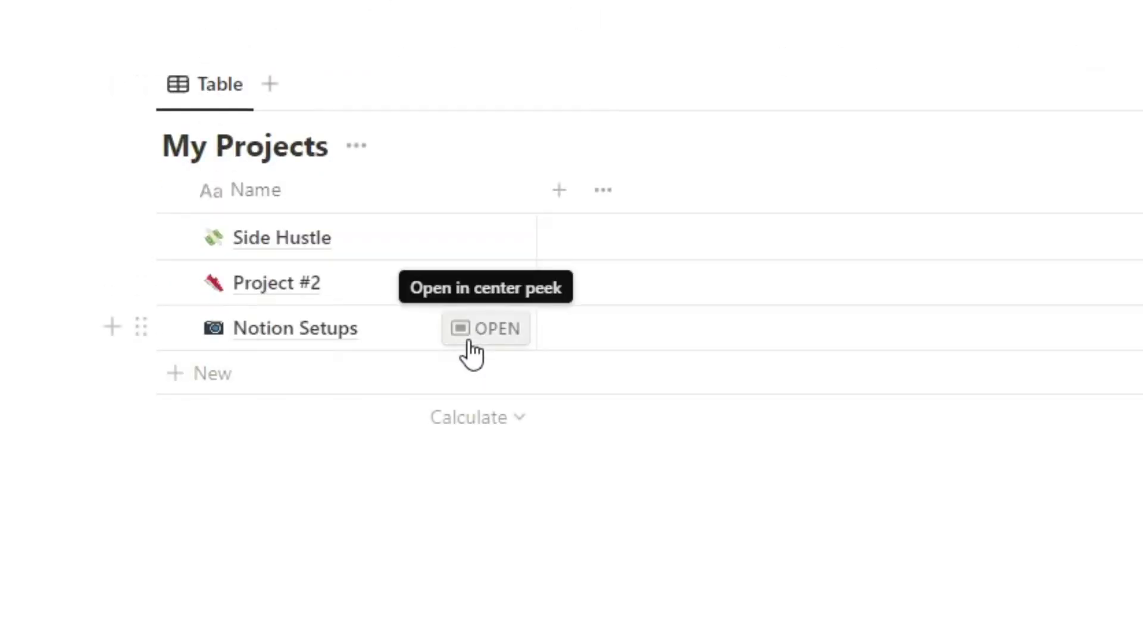
{"action": "left_click", "coordinate": [471, 344]}
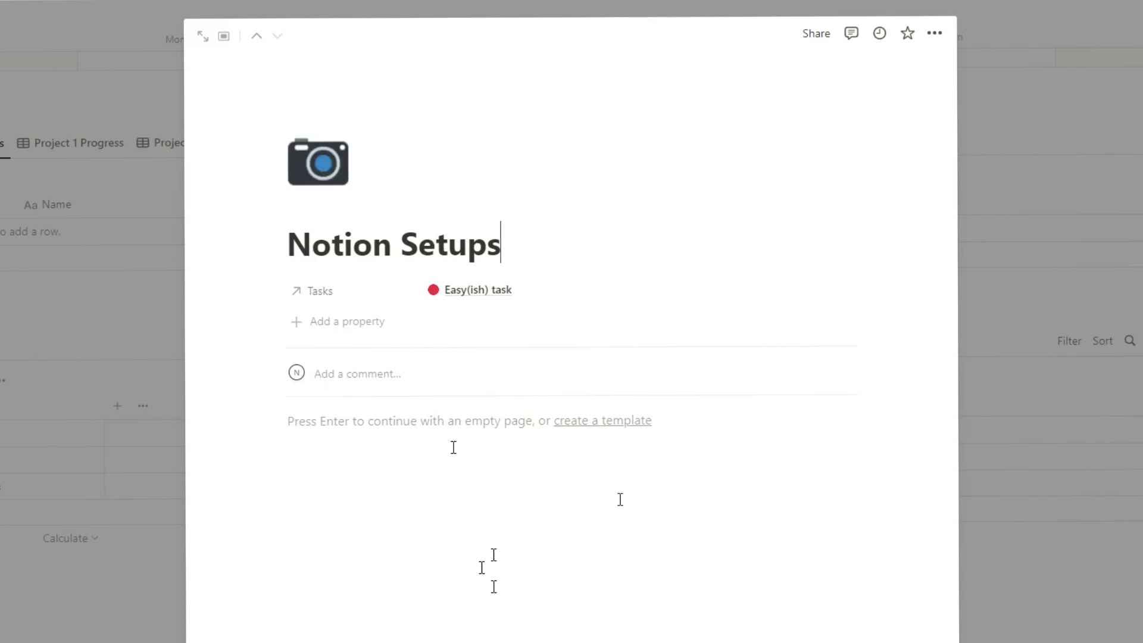
{"action": "left_click", "coordinate": [128, 607]}
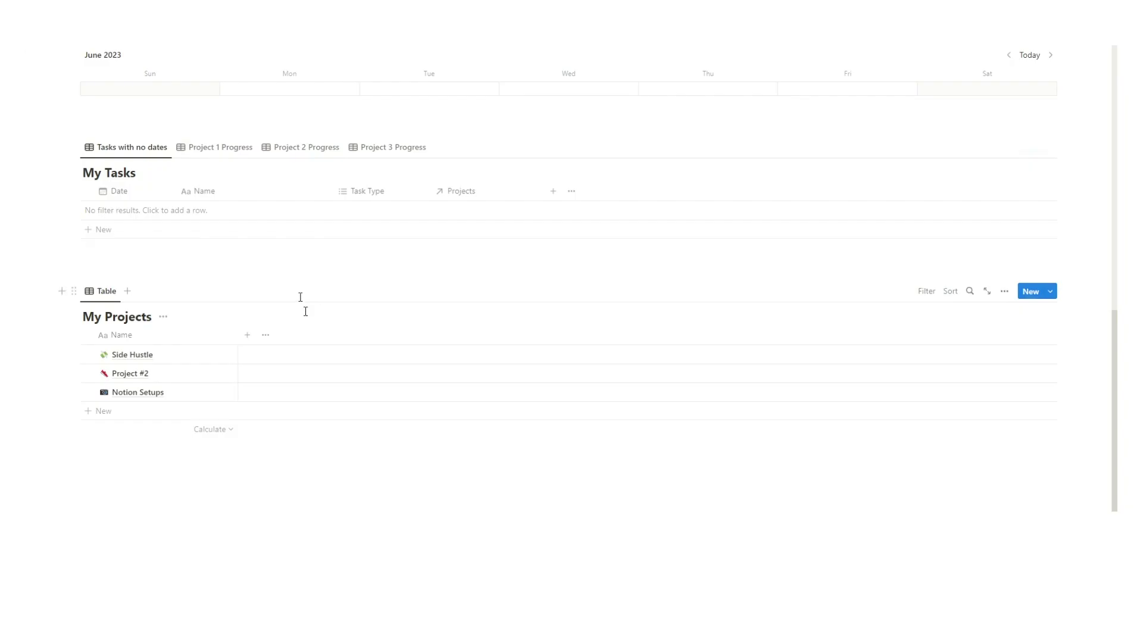
Step: Browse the Project 1–3 Progress views, then inspect Project 1's Side Hustle filter rule
{"action": "left_click", "coordinate": [229, 147]}
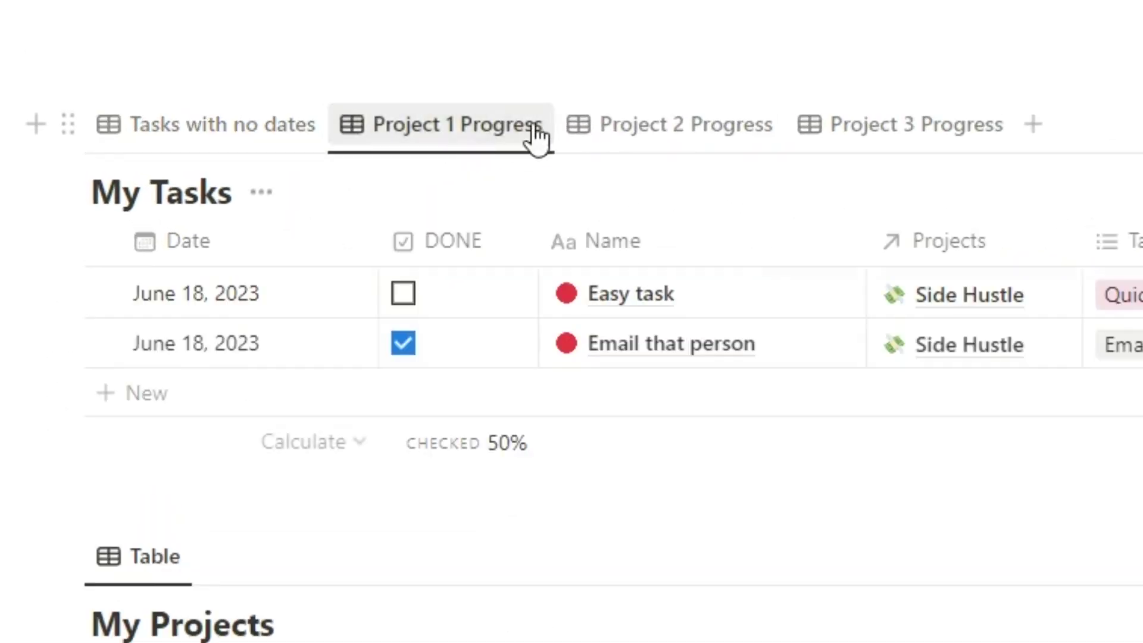
{"action": "left_click", "coordinate": [669, 129]}
{"action": "left_click", "coordinate": [838, 124]}
{"action": "left_click", "coordinate": [642, 131]}
{"action": "left_click", "coordinate": [506, 143]}
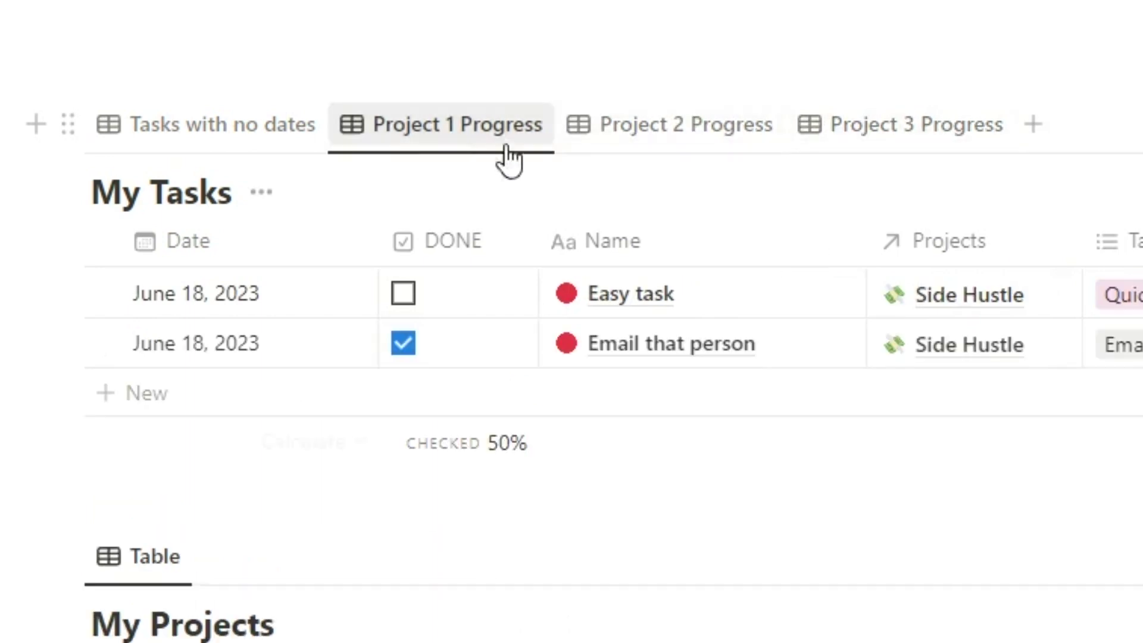
{"action": "left_click", "coordinate": [1134, 128]}
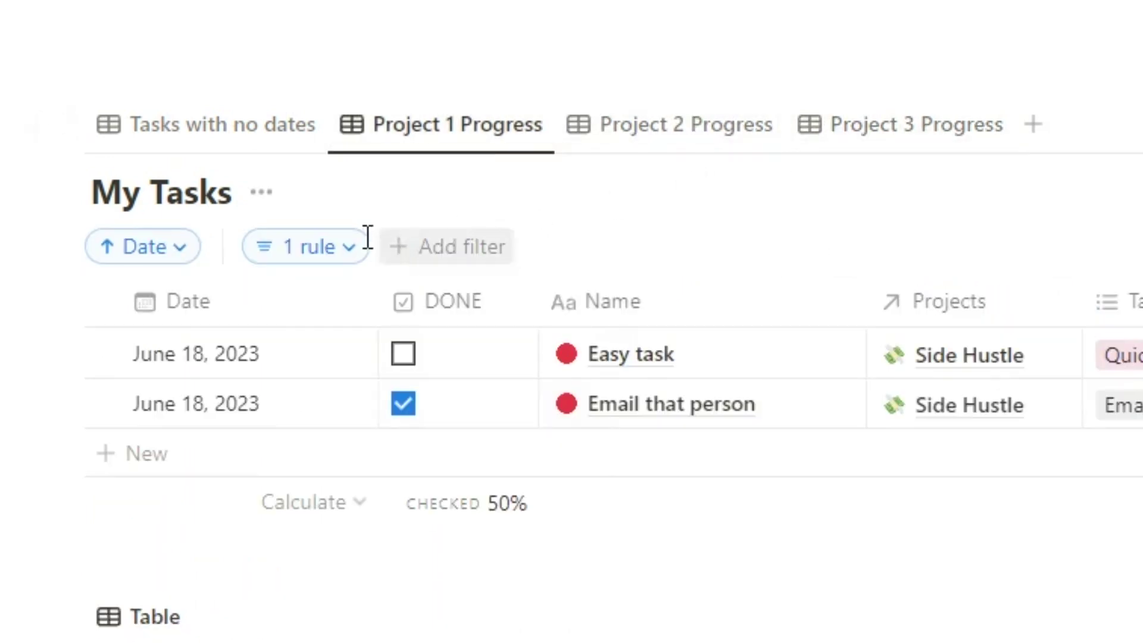
{"action": "left_click", "coordinate": [360, 247]}
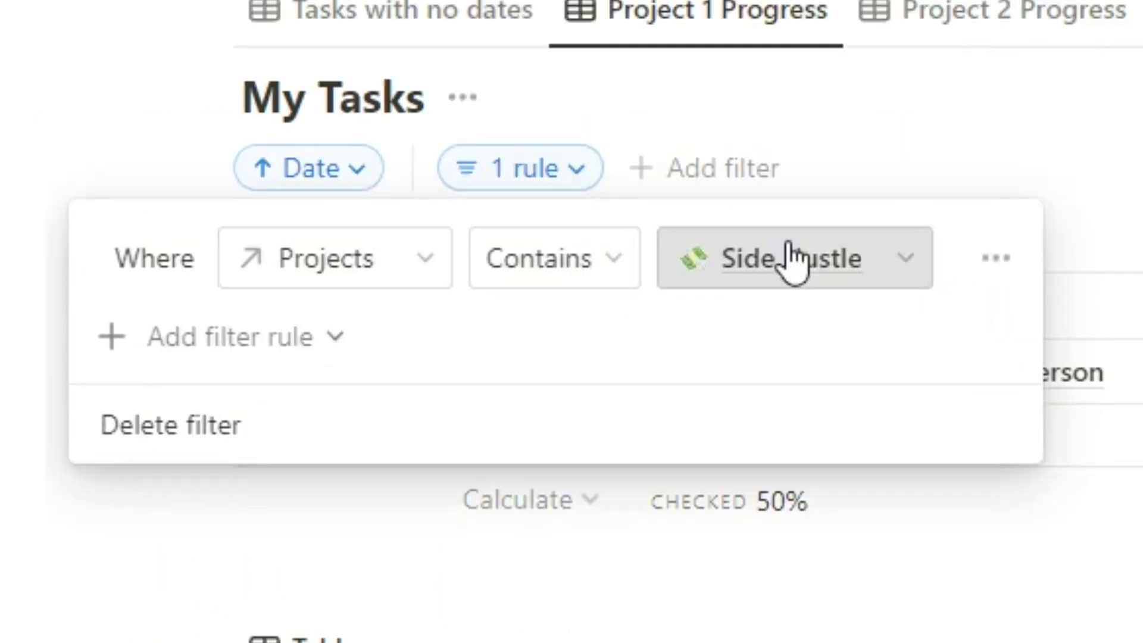
{"action": "key", "text": "Escape"}
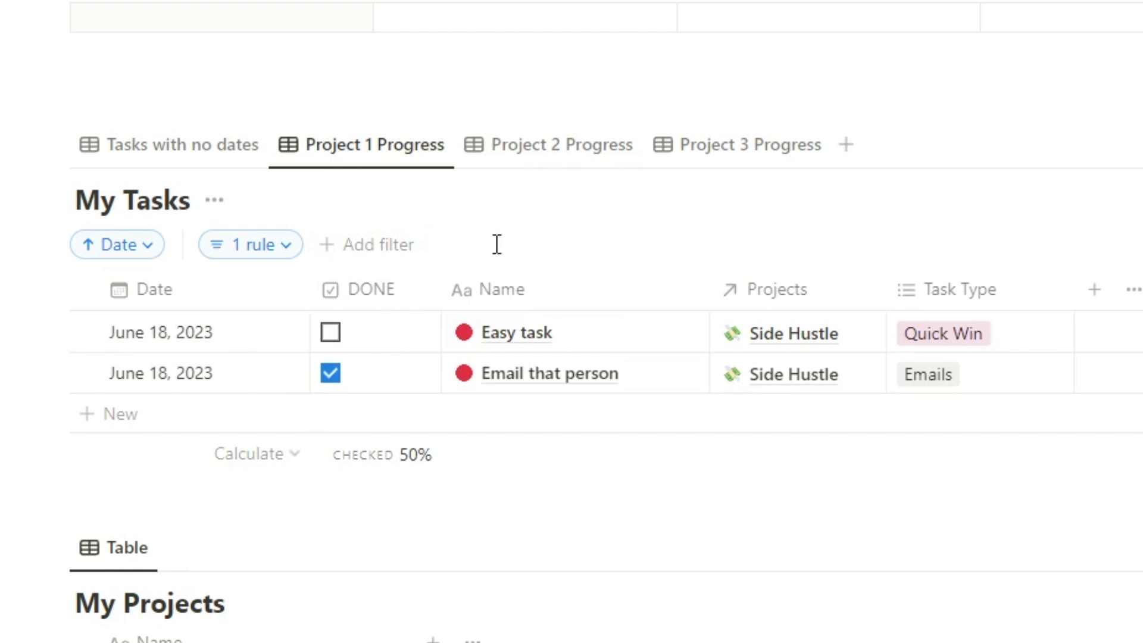
Step: From the Project 2 Progress view, move Difficult Task to Tuesday June 20
{"action": "left_click", "coordinate": [555, 158]}
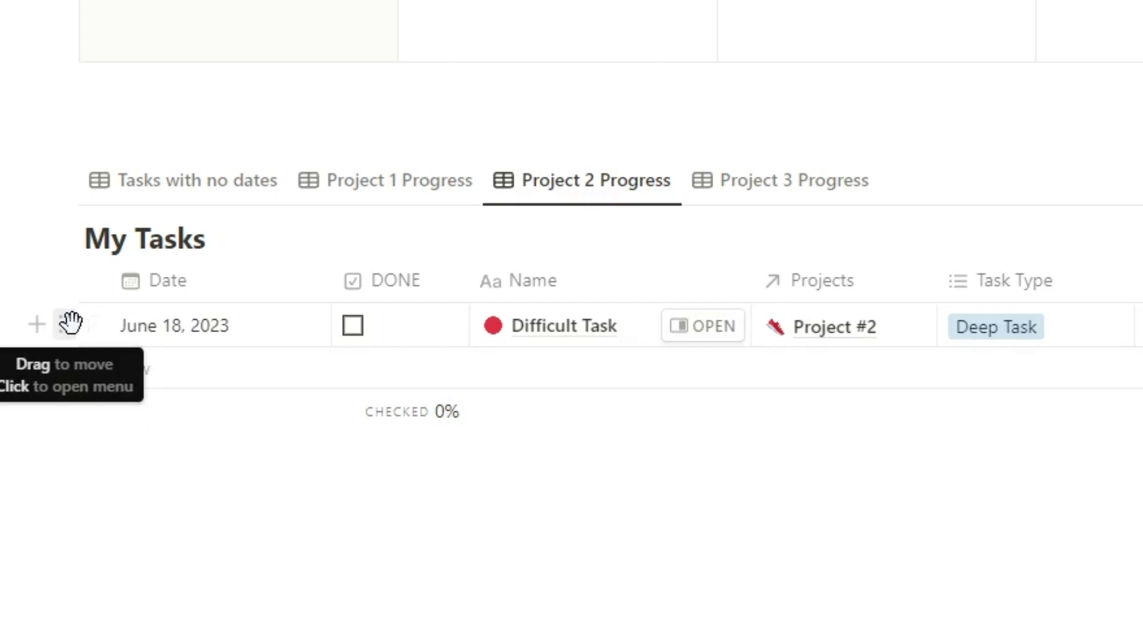
{"action": "left_click_drag", "start_coordinate": [71, 325], "coordinate": [268, 122]}
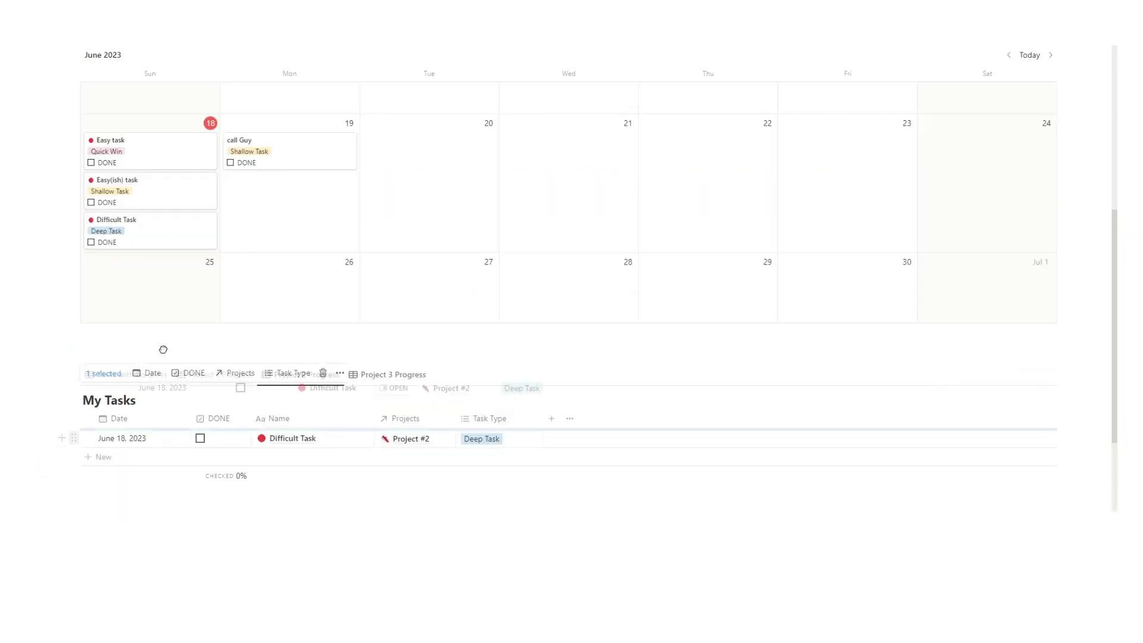
{"action": "left_click_drag", "start_coordinate": [163, 350], "coordinate": [382, 191]}
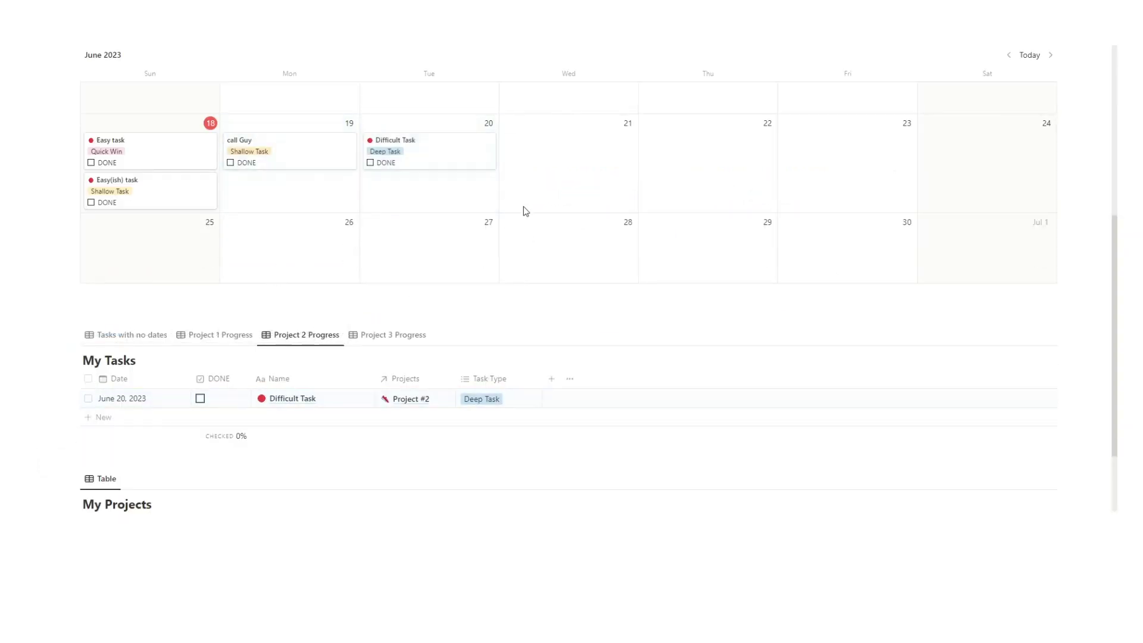